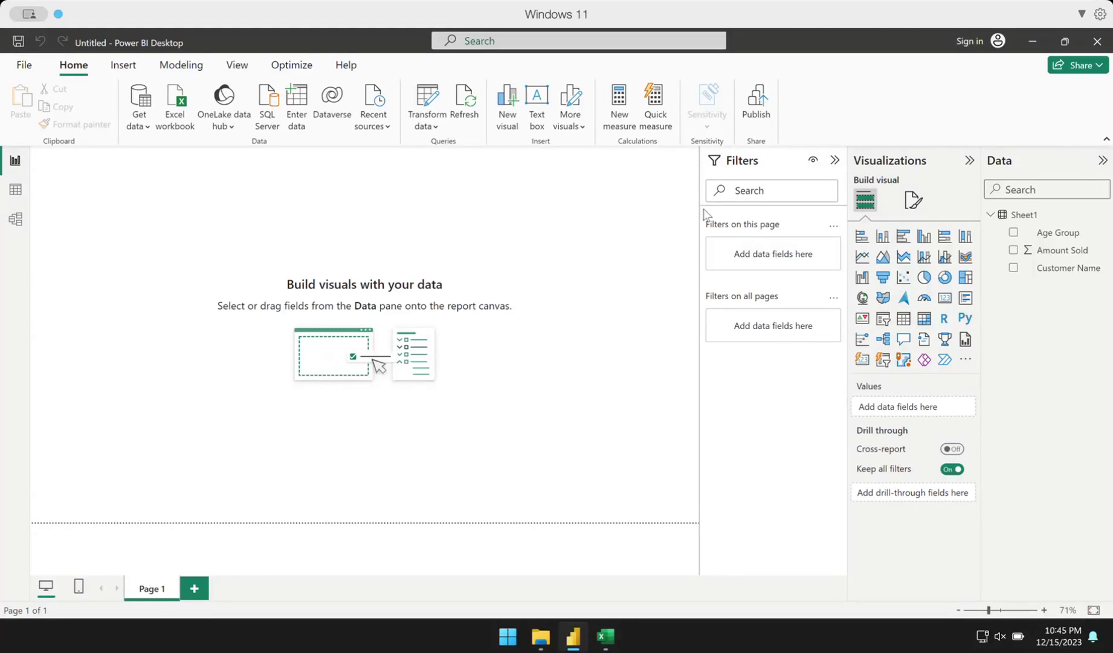
# Move the empty chart placeholder toward the canvas centre and enlarge it
pyautogui.click(931, 243)
pyautogui.moveTo(136, 160); pyautogui.dragTo(255, 229)
pyautogui.moveTo(290, 350); pyautogui.dragTo(590, 429)
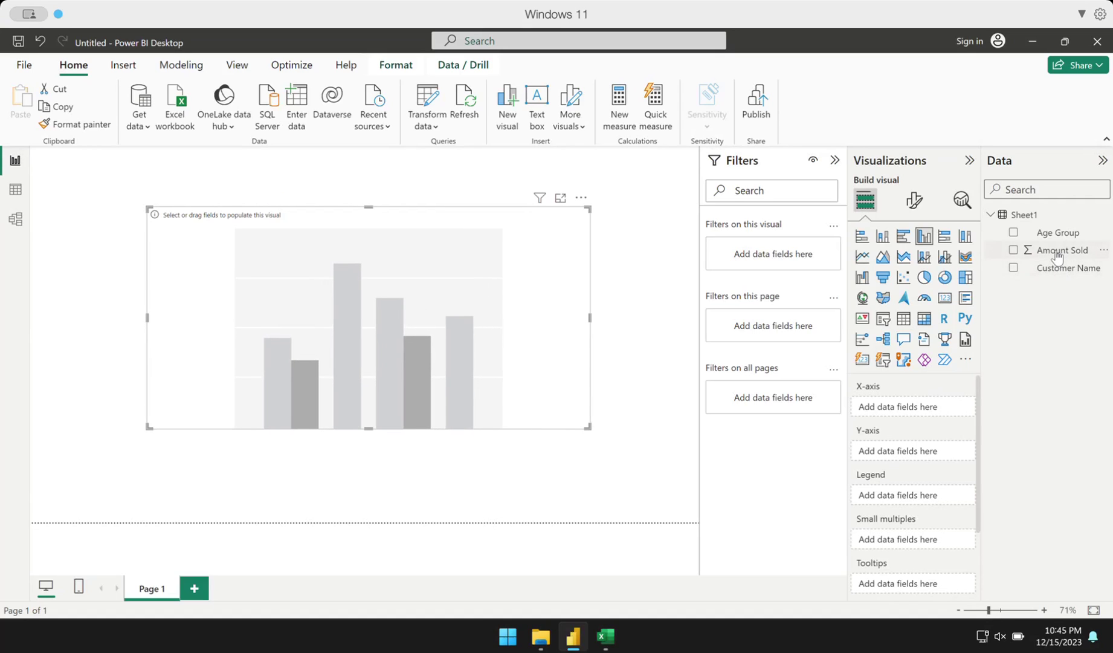
# Plot Amount Sold as values by Age Group on the X-axis, enlarging the chart slightly
pyautogui.moveTo(1057, 251); pyautogui.dragTo(937, 450)
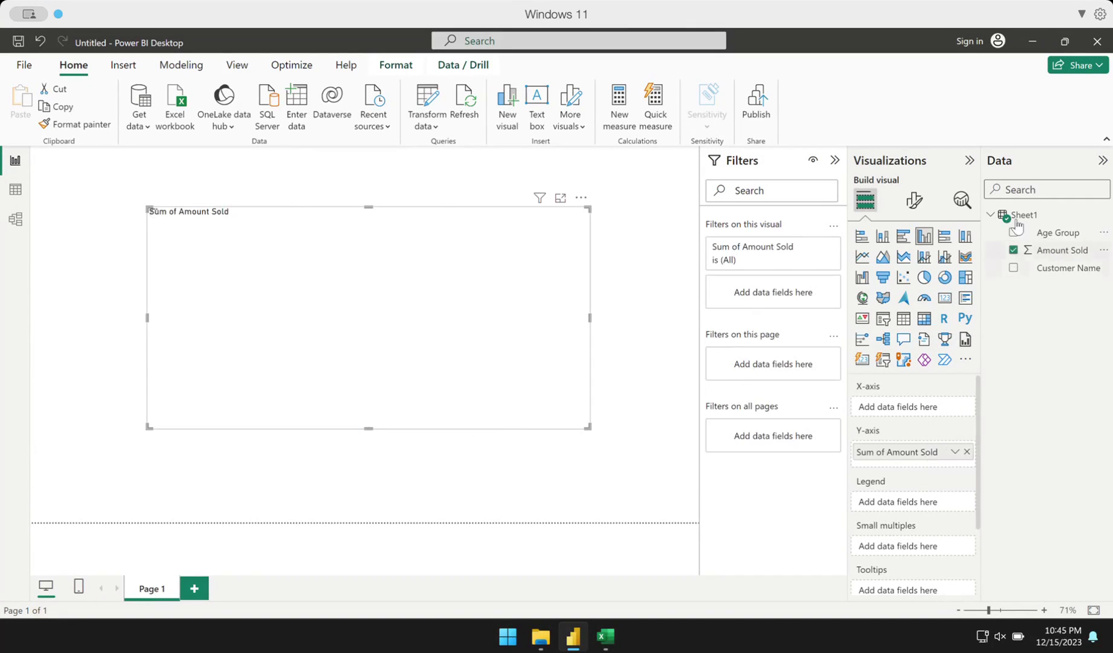
pyautogui.moveTo(1058, 237); pyautogui.dragTo(903, 408)
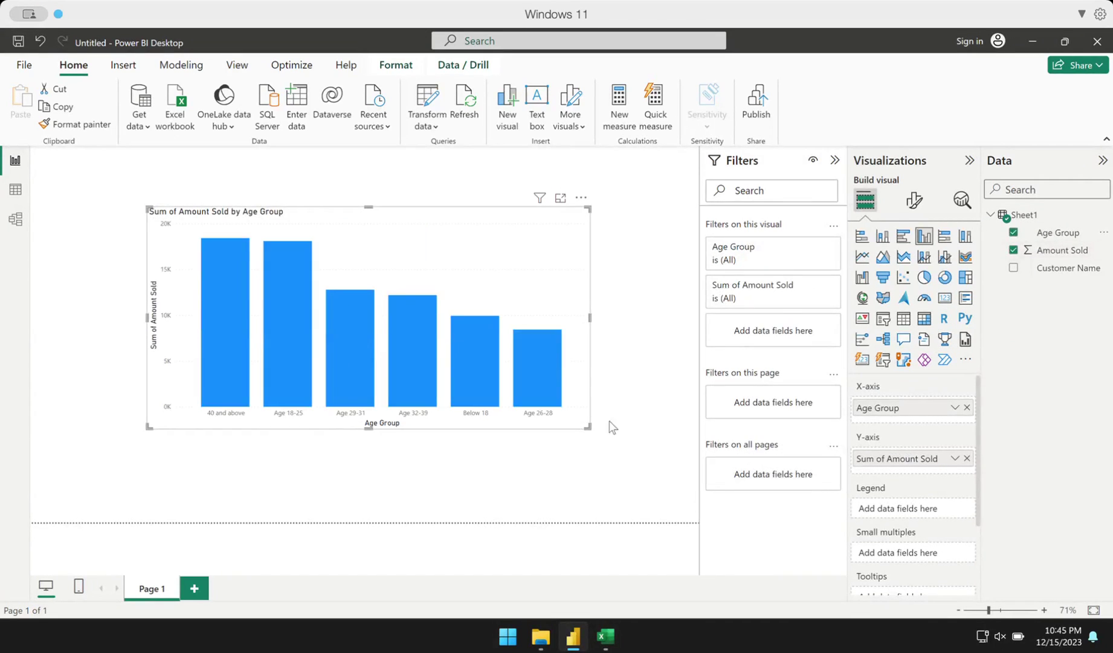
pyautogui.moveTo(588, 428); pyautogui.dragTo(615, 444)
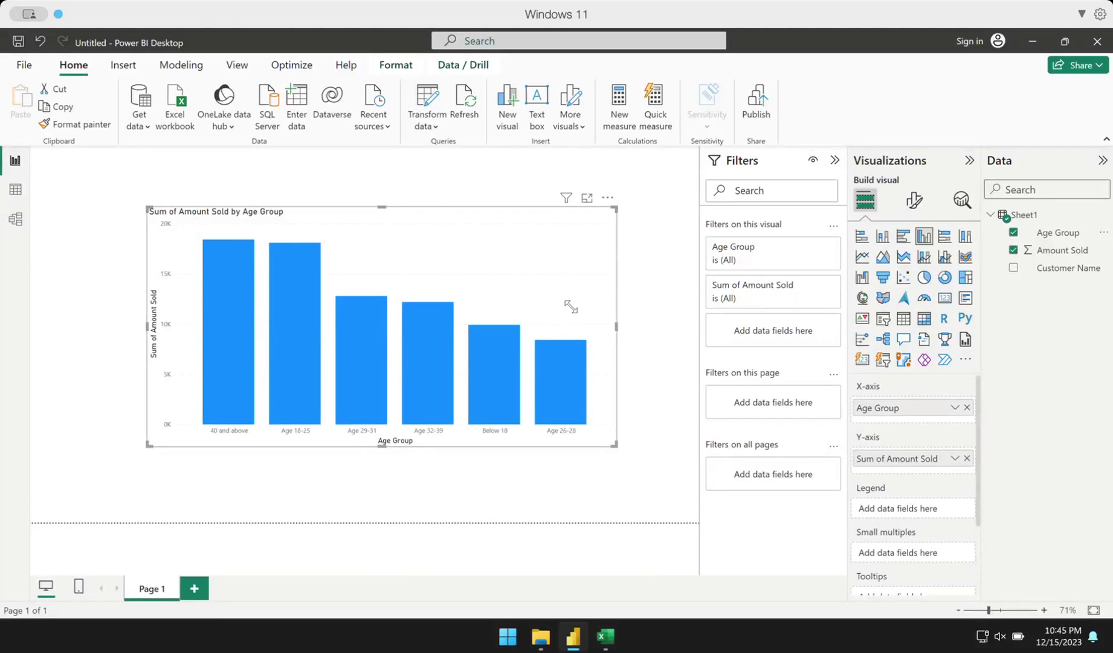
# Collapse the Filters pane and sort the chart axis by Age Group, Below 18 through 40 and above
pyautogui.click(835, 159)
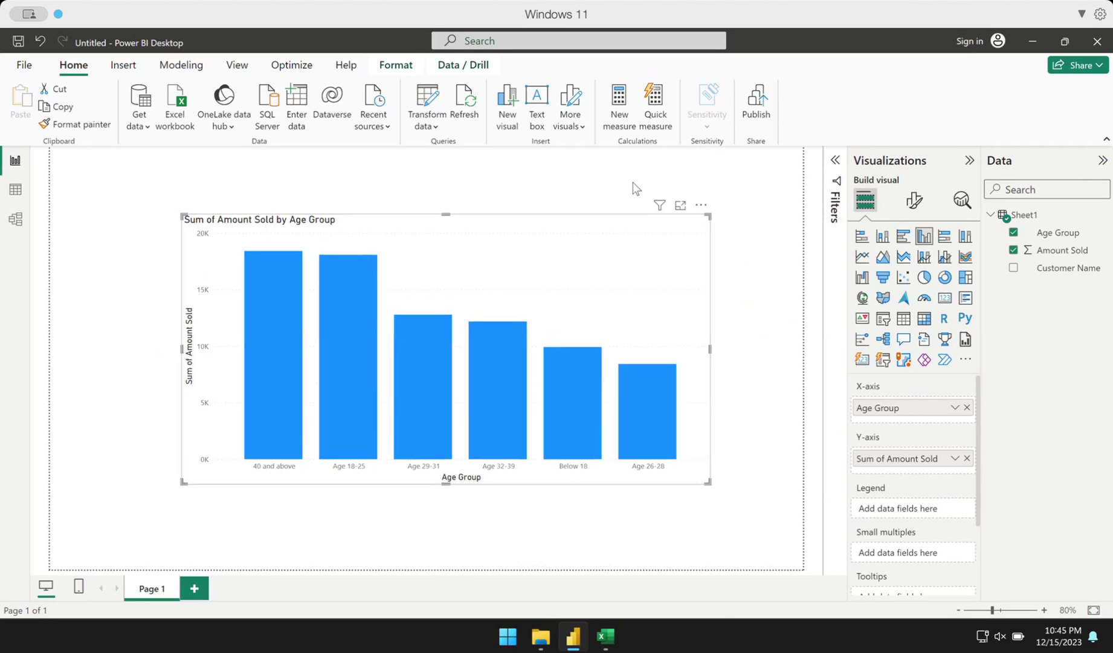
pyautogui.click(701, 206)
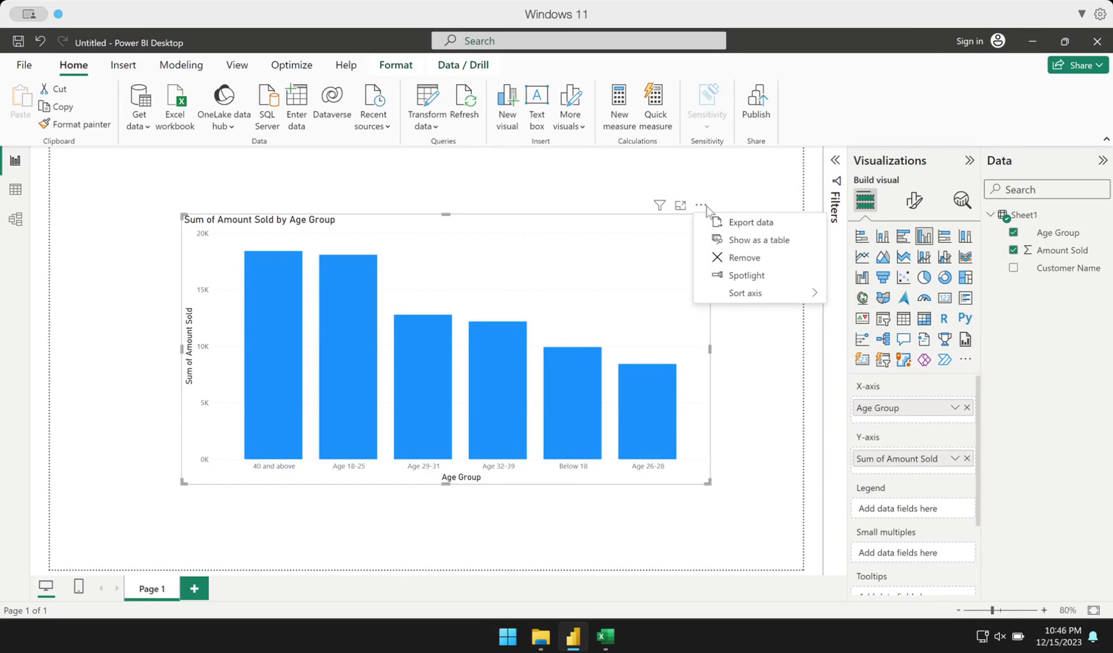
pyautogui.moveTo(757, 299)
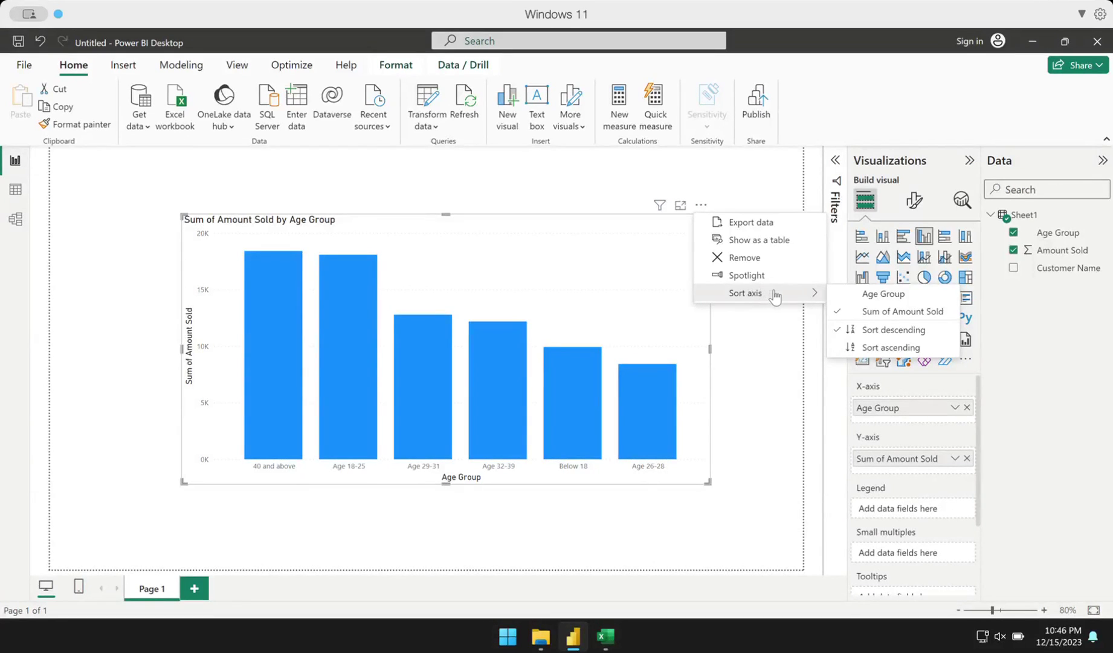
pyautogui.click(868, 295)
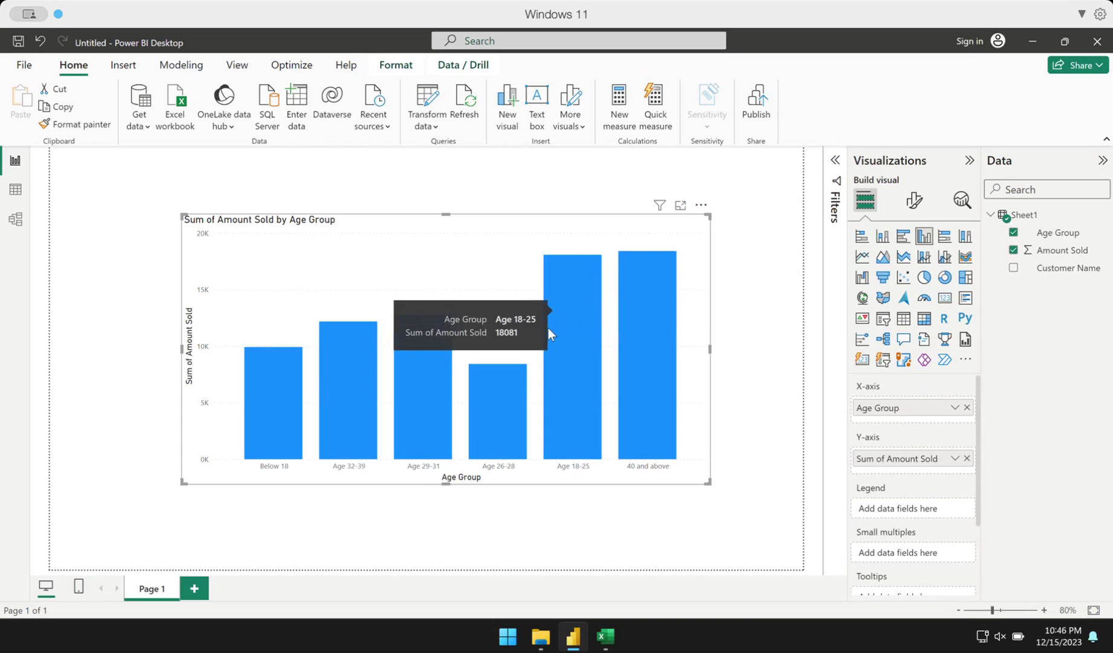
pyautogui.moveTo(487, 428)
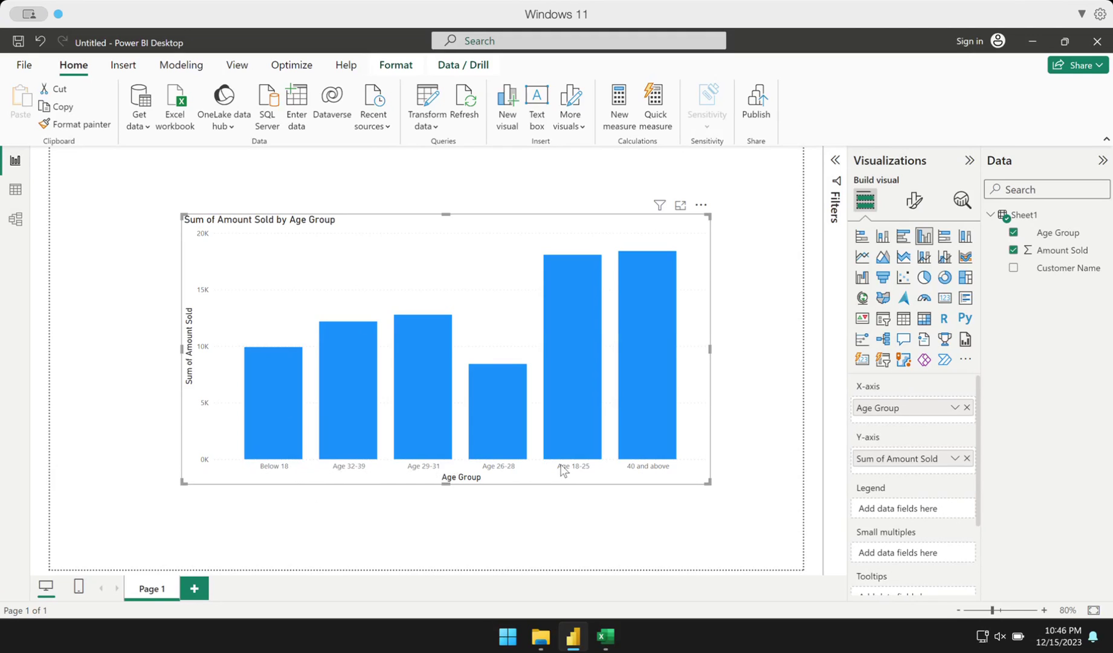
# Switch the Age Group axis to ascending order, running from 40 and above to Below 18
pyautogui.click(704, 205)
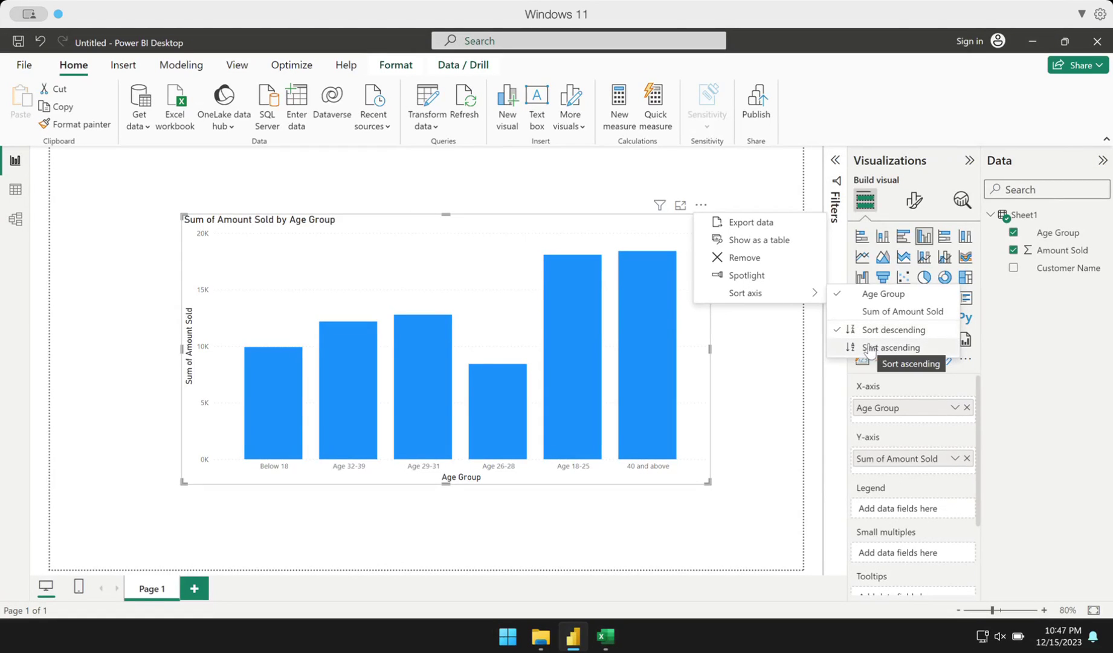
pyautogui.click(869, 349)
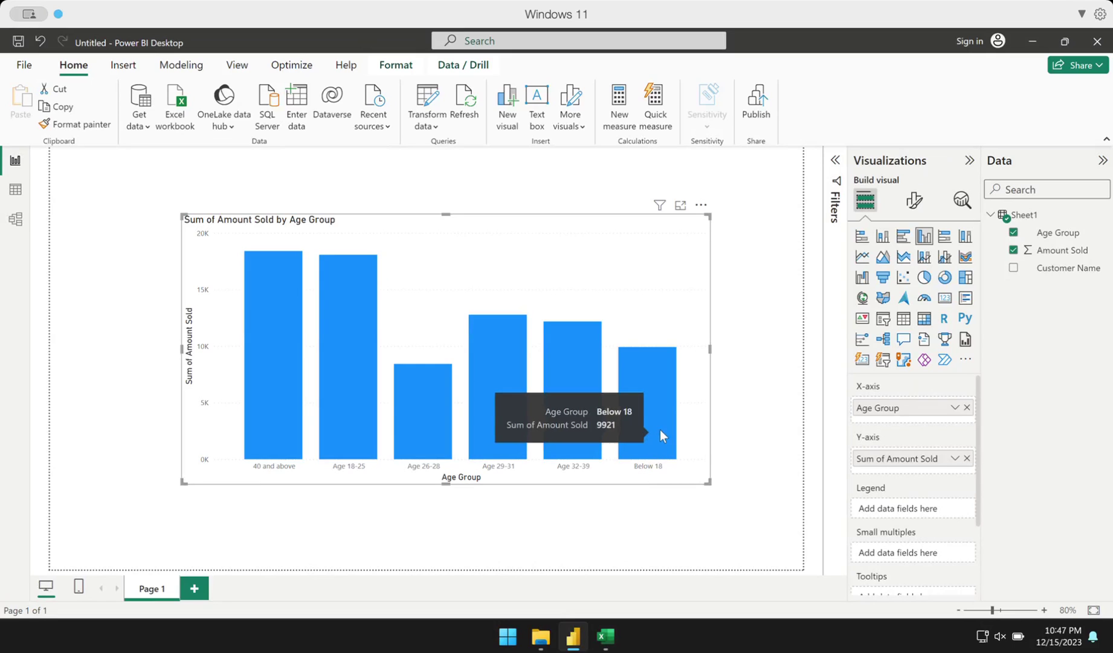
pyautogui.moveTo(283, 392)
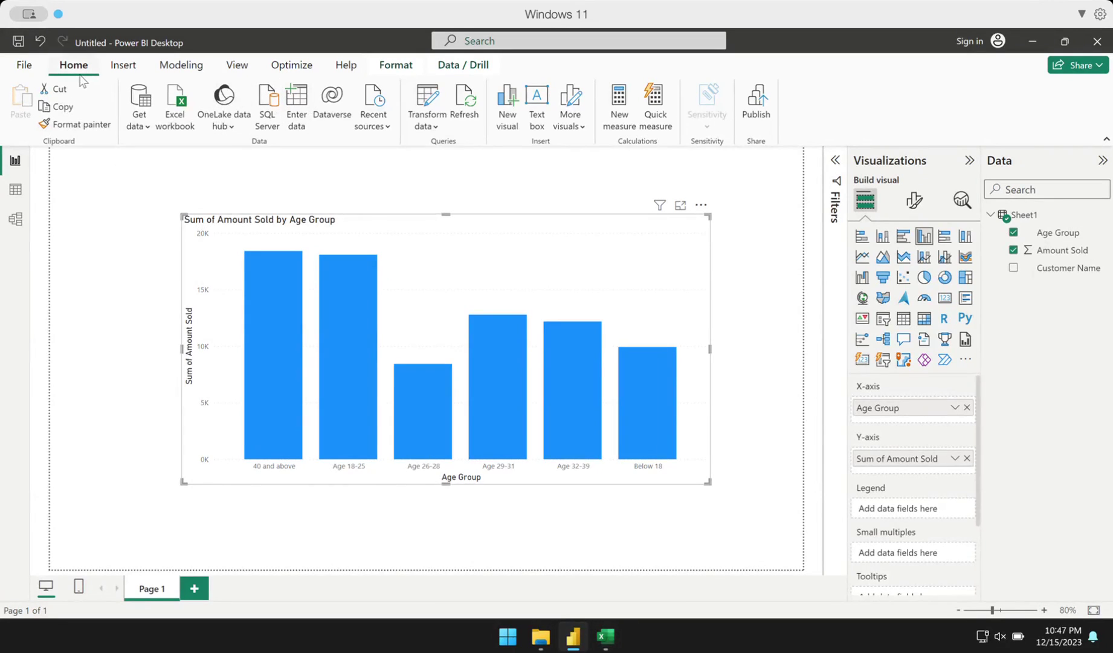
# Start a new manually entered table with Below 18 in the first row
pyautogui.click(296, 109)
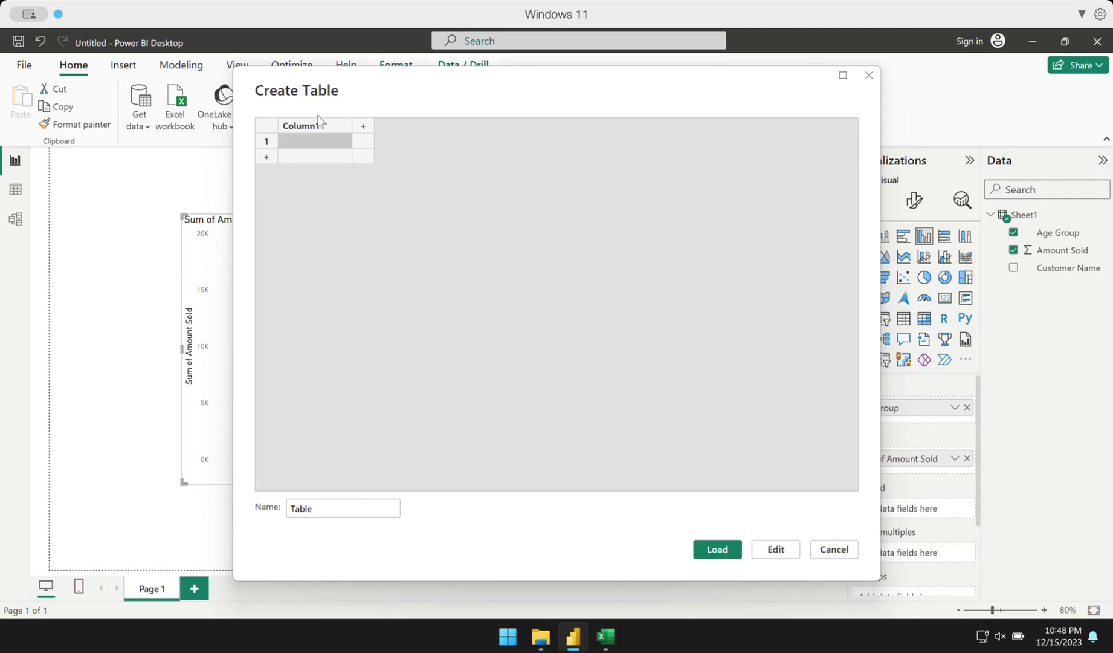
pyautogui.moveTo(340, 99); pyautogui.dragTo(401, 108)
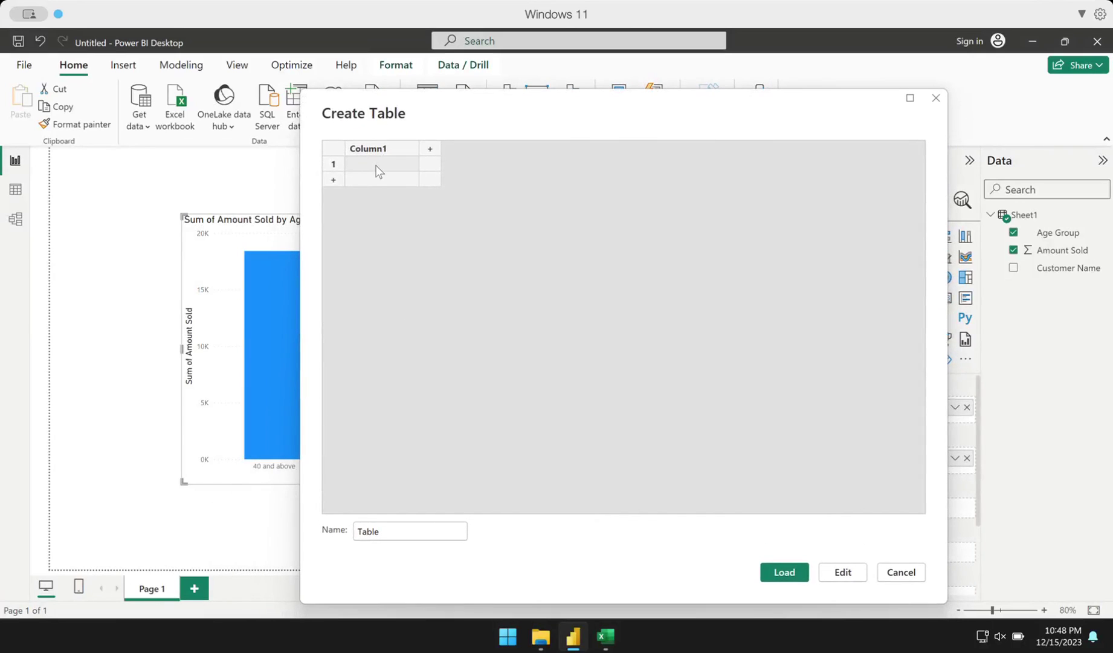
pyautogui.write('Below 18')
pyautogui.press('Return')
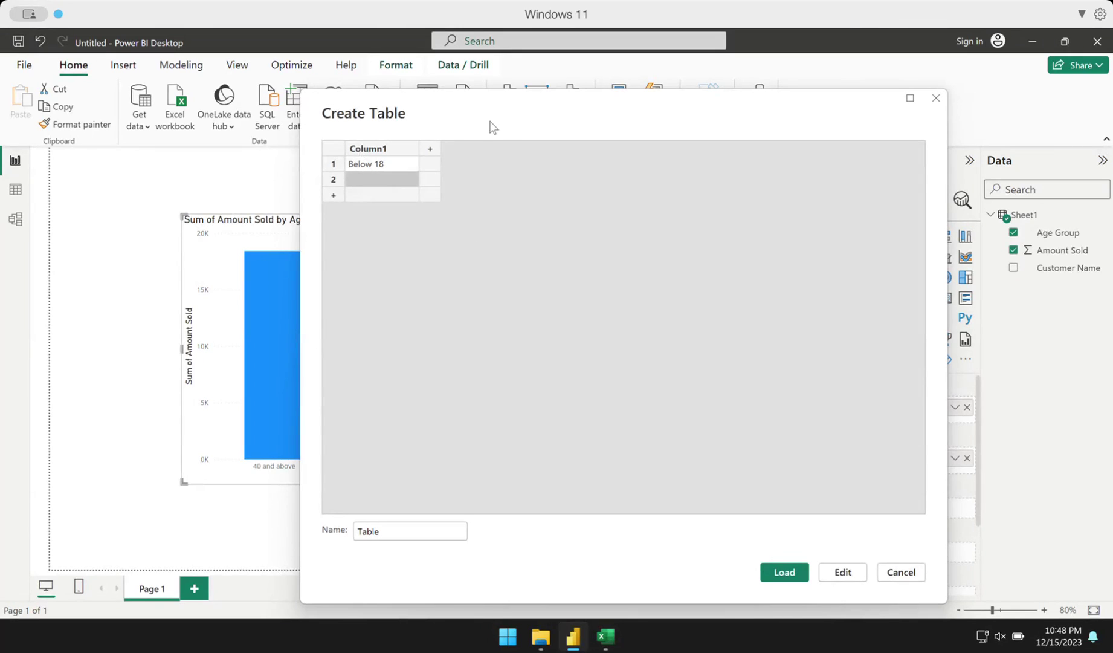
# Add Age 18-25 and Age 26-28 as rows 2–3 and add an empty second column
pyautogui.moveTo(492, 126); pyautogui.dragTo(616, 139)
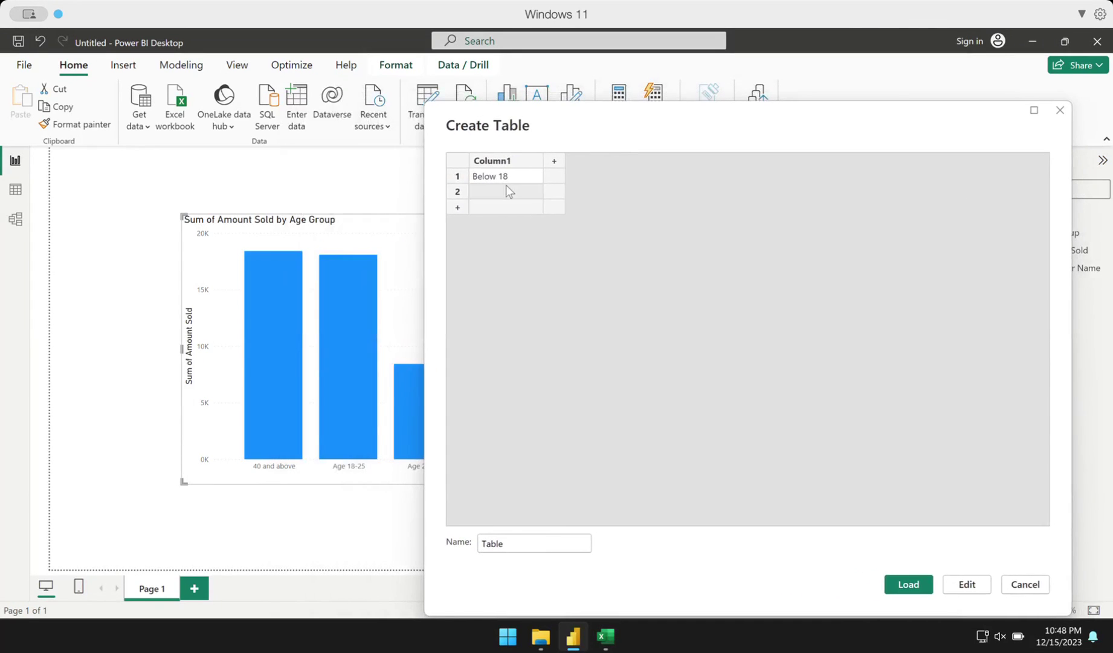
pyautogui.write('Age 18-25')
pyautogui.click(524, 213)
pyautogui.moveTo(579, 125); pyautogui.dragTo(627, 127)
pyautogui.click(548, 208)
pyautogui.write('Age')
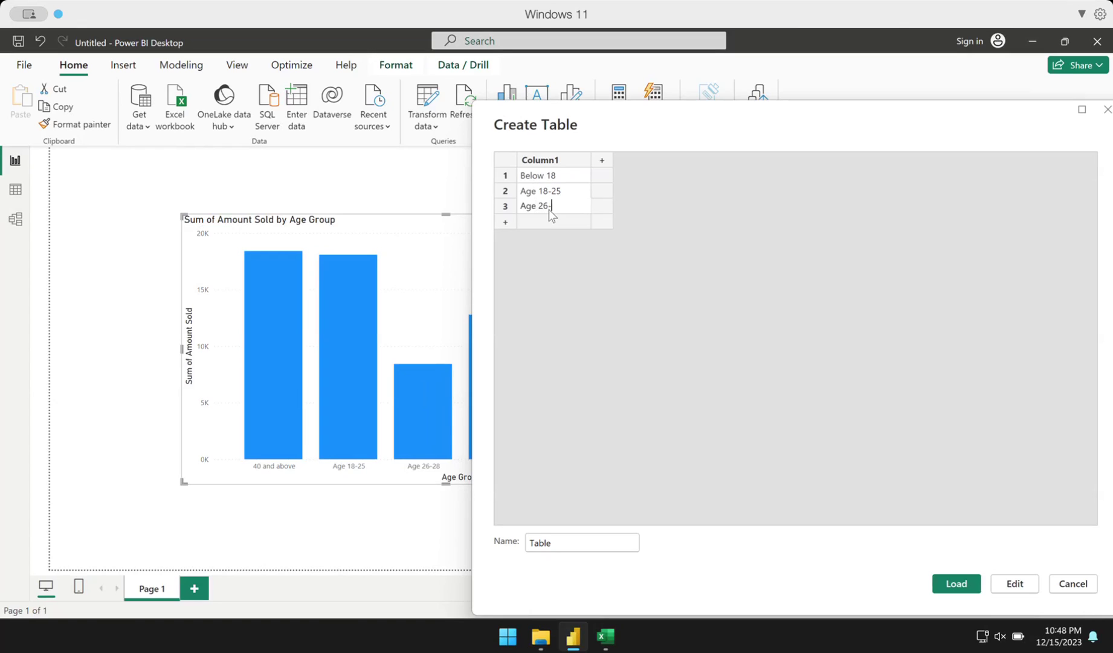
pyautogui.click(600, 207)
pyautogui.click(573, 187)
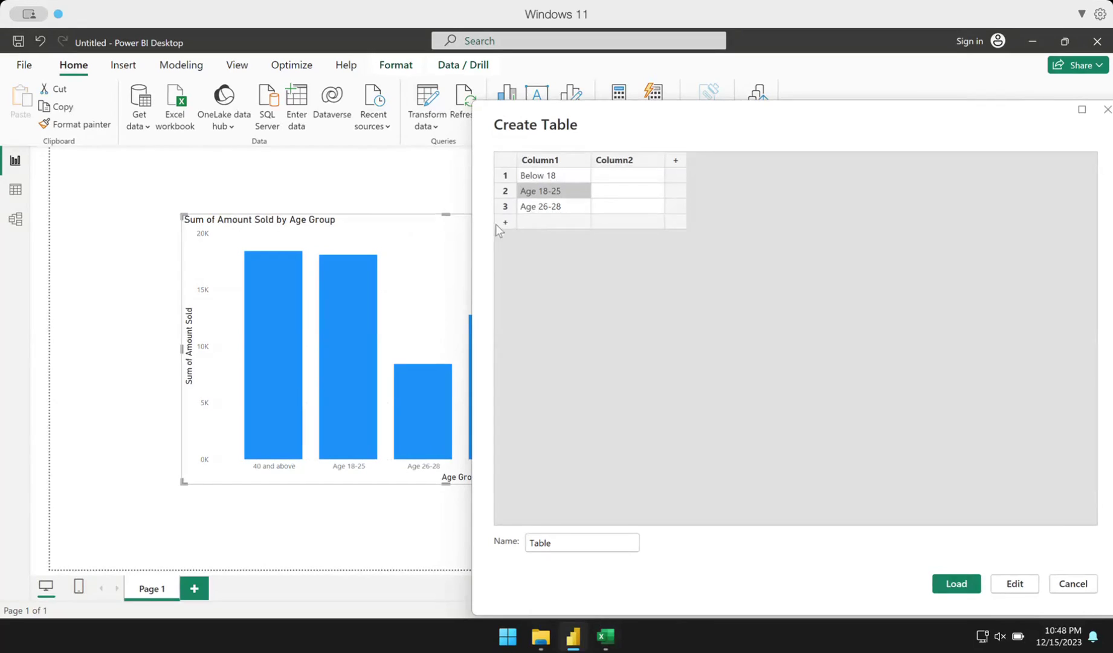
pyautogui.moveTo(745, 116); pyautogui.dragTo(351, 61)
# In Excel, snap the window aside and copy Age 29-31 and Age 32-39 from A3:A4
pyautogui.moveTo(608, 639)
pyautogui.click(606, 564)
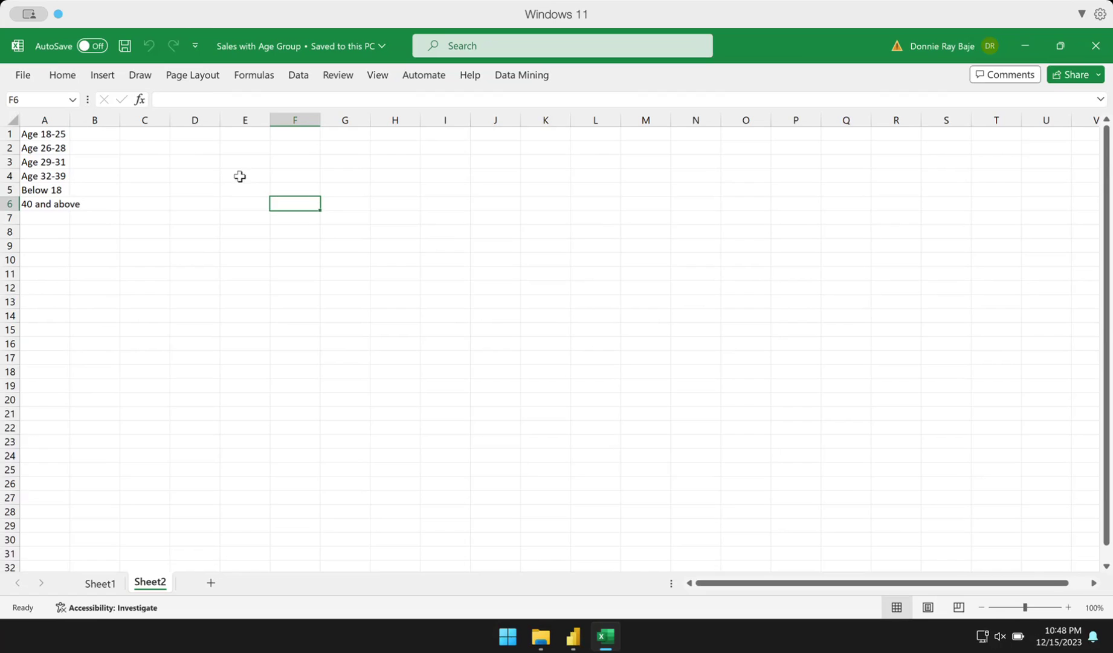
pyautogui.click(240, 176)
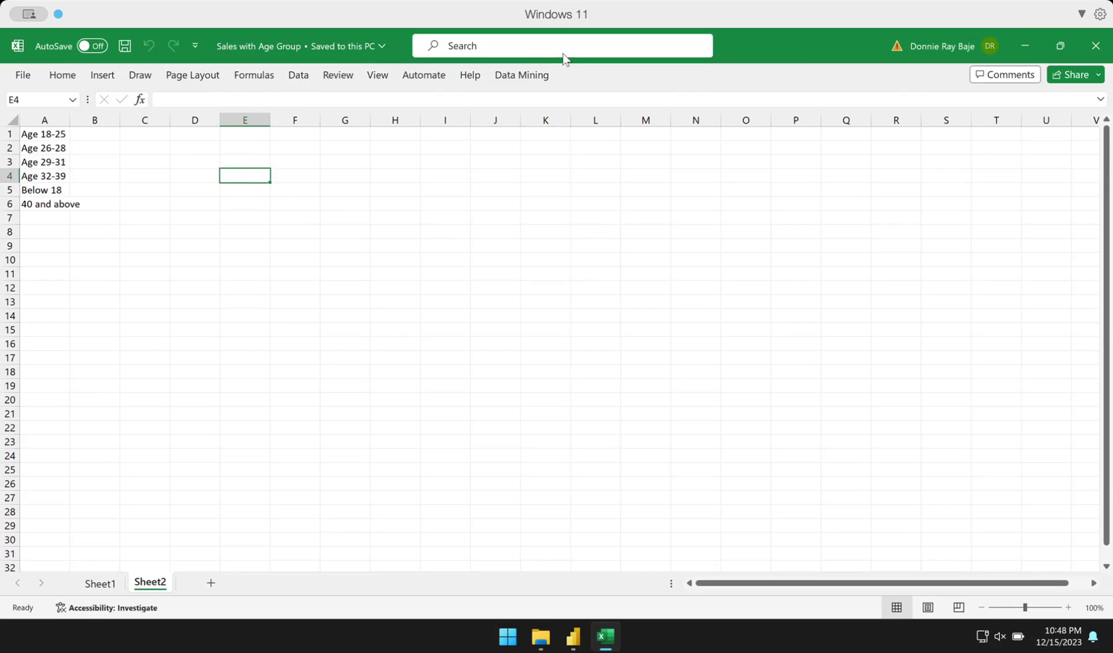
pyautogui.press('super+Down')
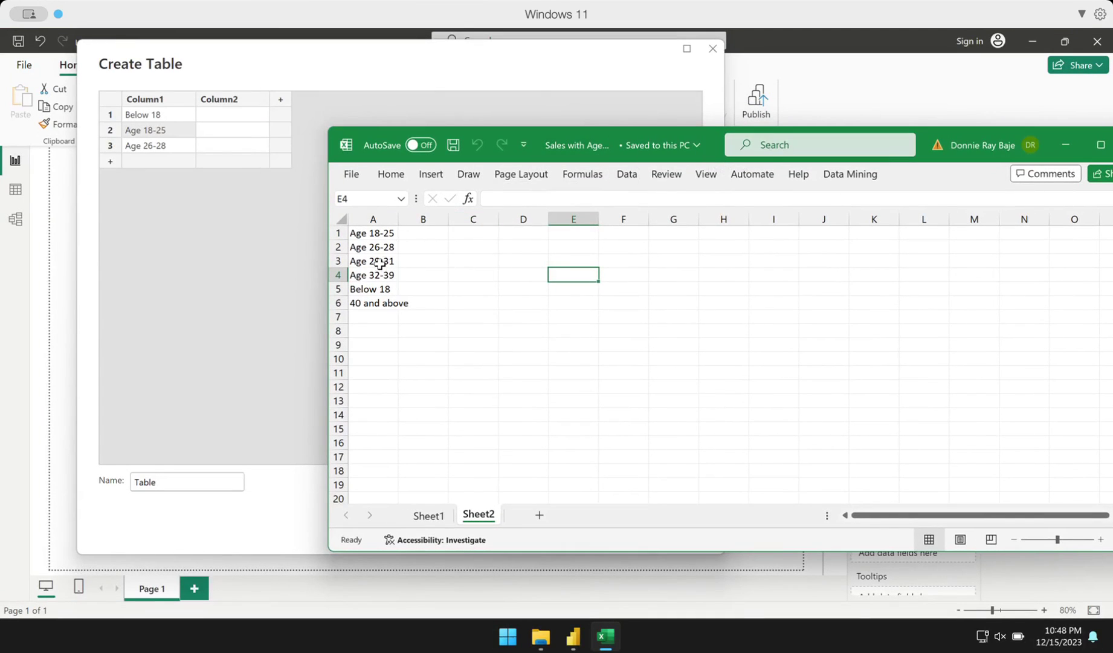
pyautogui.moveTo(380, 263); pyautogui.dragTo(380, 275)
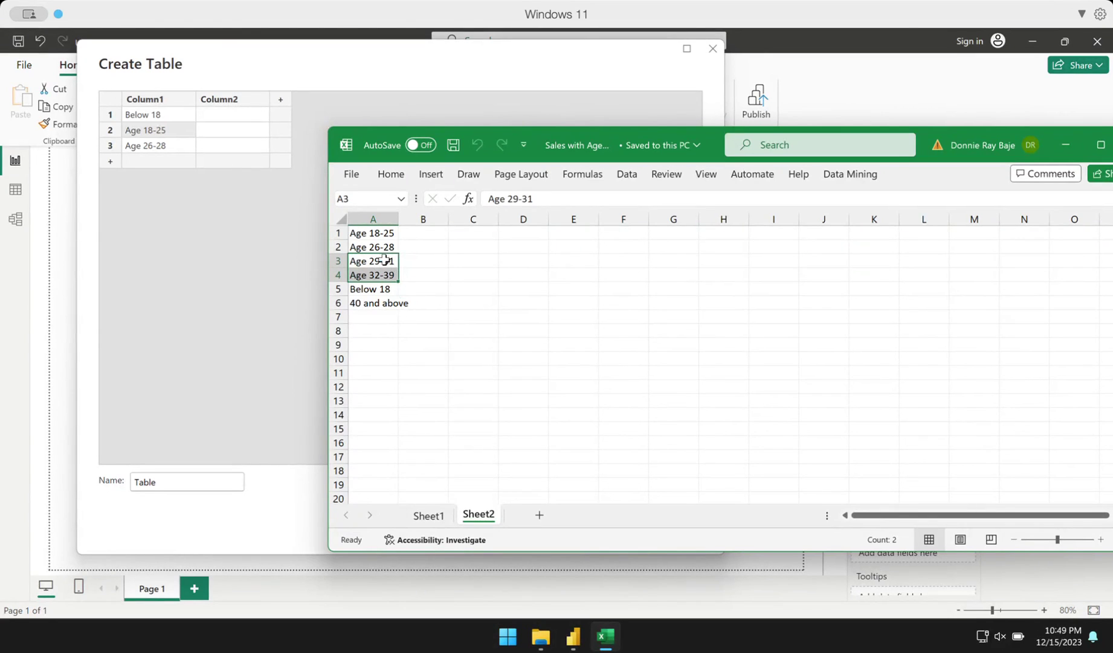
pyautogui.rightClick(388, 263)
pyautogui.press('Escape')
pyautogui.rightClick(380, 263)
pyautogui.click(459, 155)
# Paste the two age groups into rows 4 and 5 of the new Power BI table
pyautogui.click(151, 159)
pyautogui.click(151, 159)
pyautogui.hotkey('ctrl', 'v')
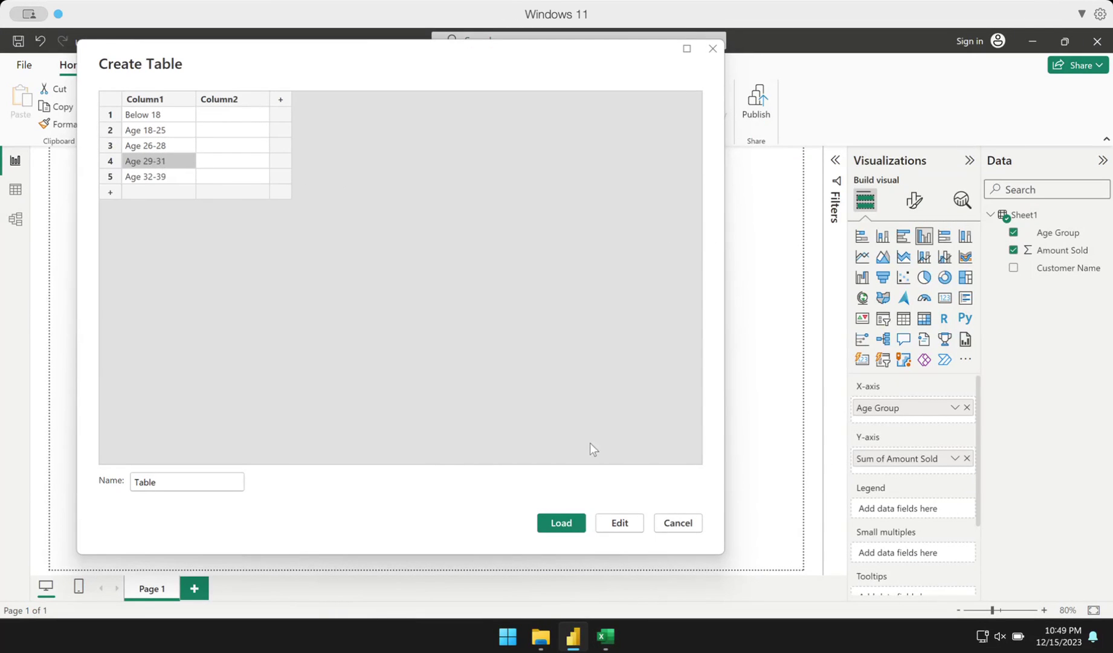
# Copy 40 and above from Excel cell A6 into row 6 of the new table
pyautogui.click(605, 635)
pyautogui.click(367, 303)
pyautogui.hotkey('ctrl', 'c')
pyautogui.click(170, 190)
pyautogui.hotkey('ctrl', 'v')
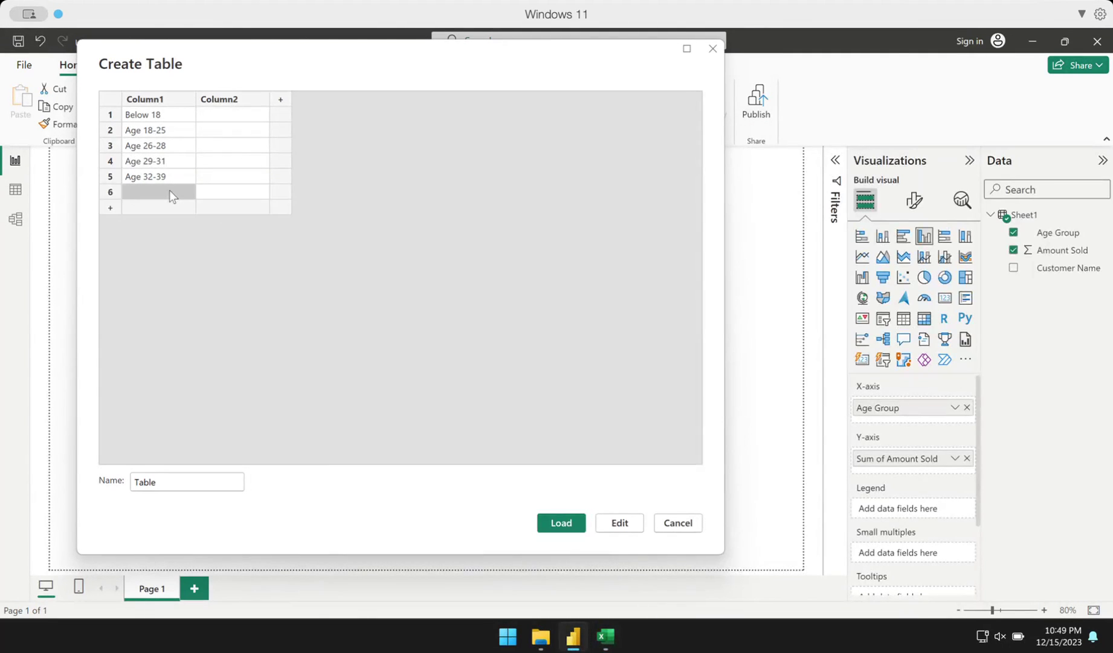
# Rename the first column of the new table to AgeGrouping
pyautogui.click(170, 99)
pyautogui.doubleClick(169, 99)
pyautogui.write('AgeGrouping')
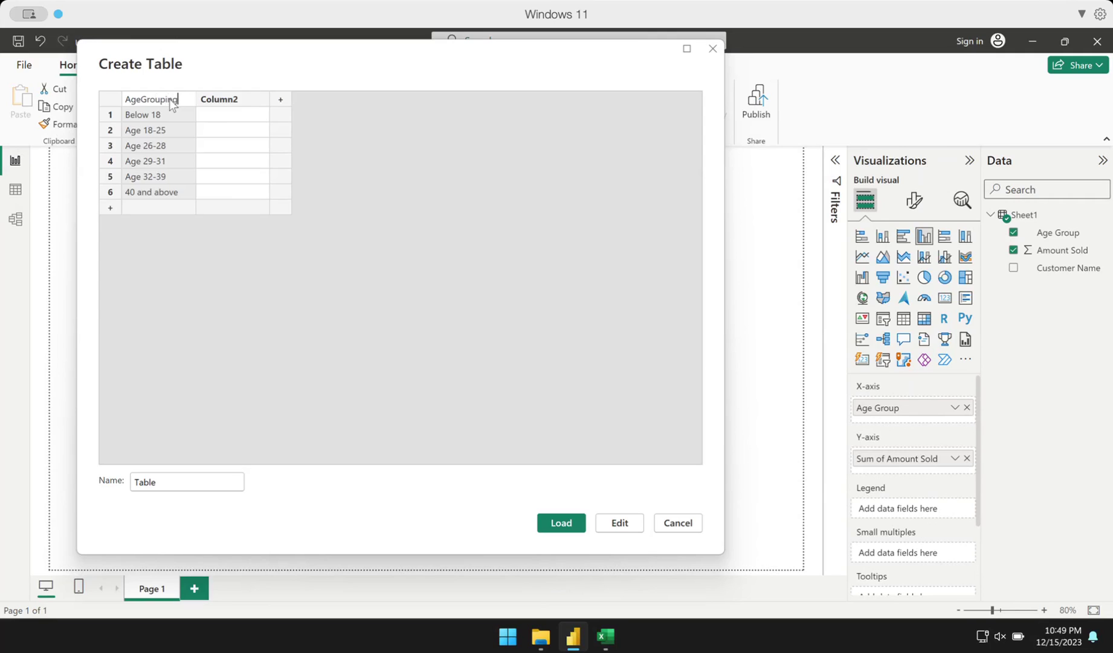
pyautogui.press('Return')
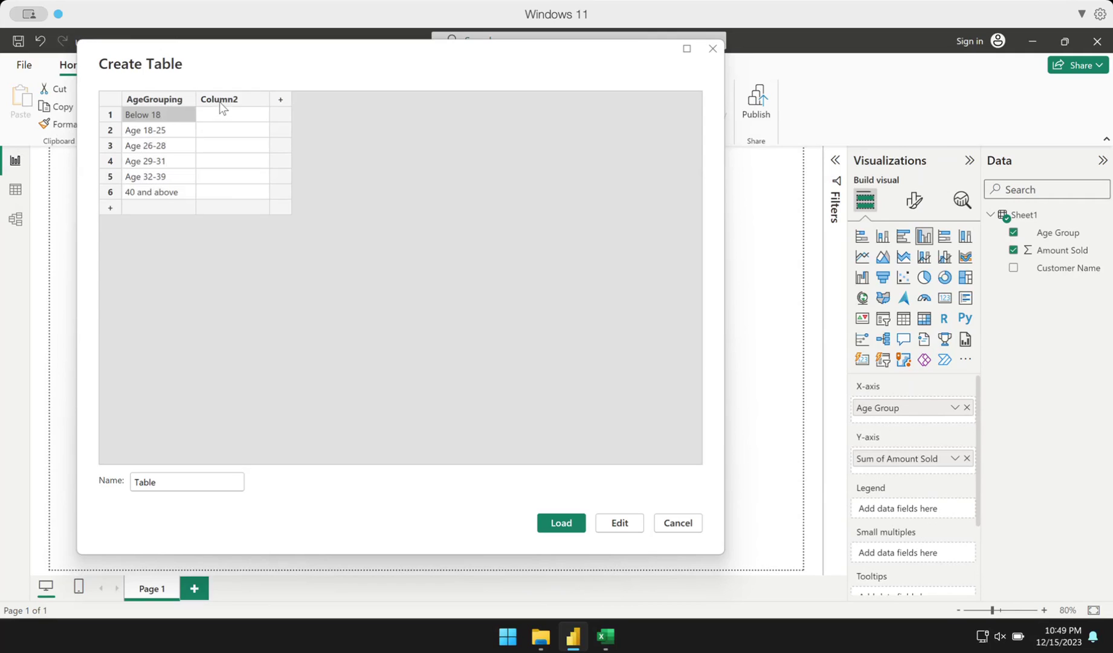
pyautogui.click(219, 102)
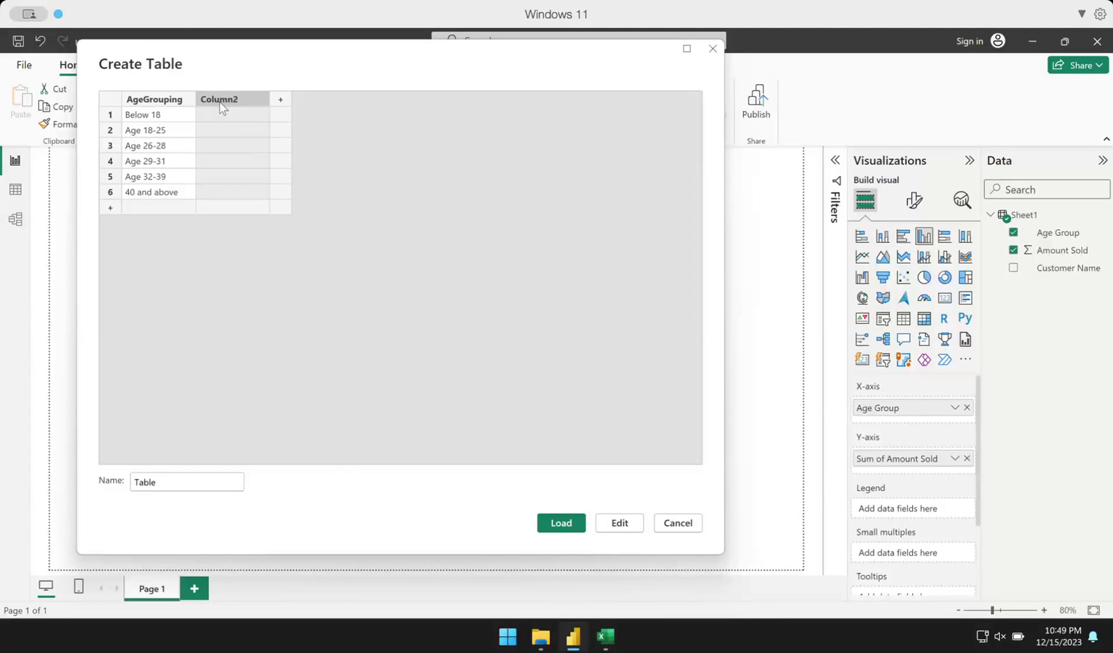
# Name the second column SortNumber and enter 1, 2 and 3 in its first rows
pyautogui.doubleClick(219, 102)
pyautogui.press('Return')
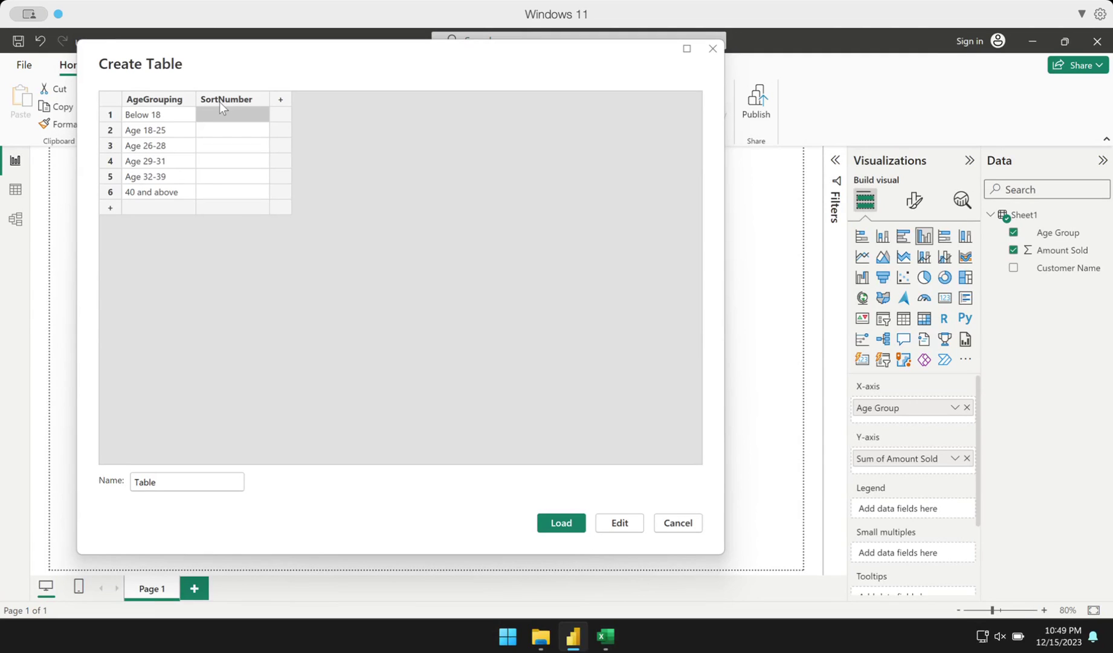
pyautogui.write('1')
pyautogui.press('Return')
pyautogui.write('2')
pyautogui.press('Return')
pyautogui.write('3')
pyautogui.press('Return')
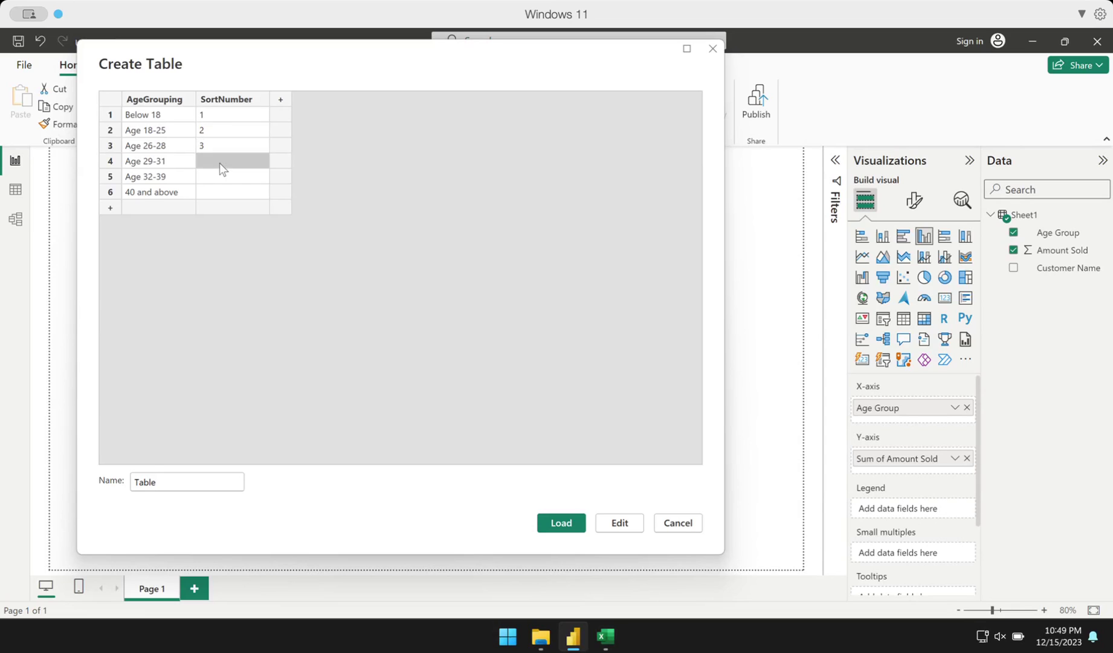
# Fill the remaining SortNumber cells with 4, 5 and 6, ending at 40 and above
pyautogui.write('4')
pyautogui.press('Return')
pyautogui.write('5')
pyautogui.press('Return')
pyautogui.click(219, 193)
pyautogui.write('6')
pyautogui.click(223, 158)
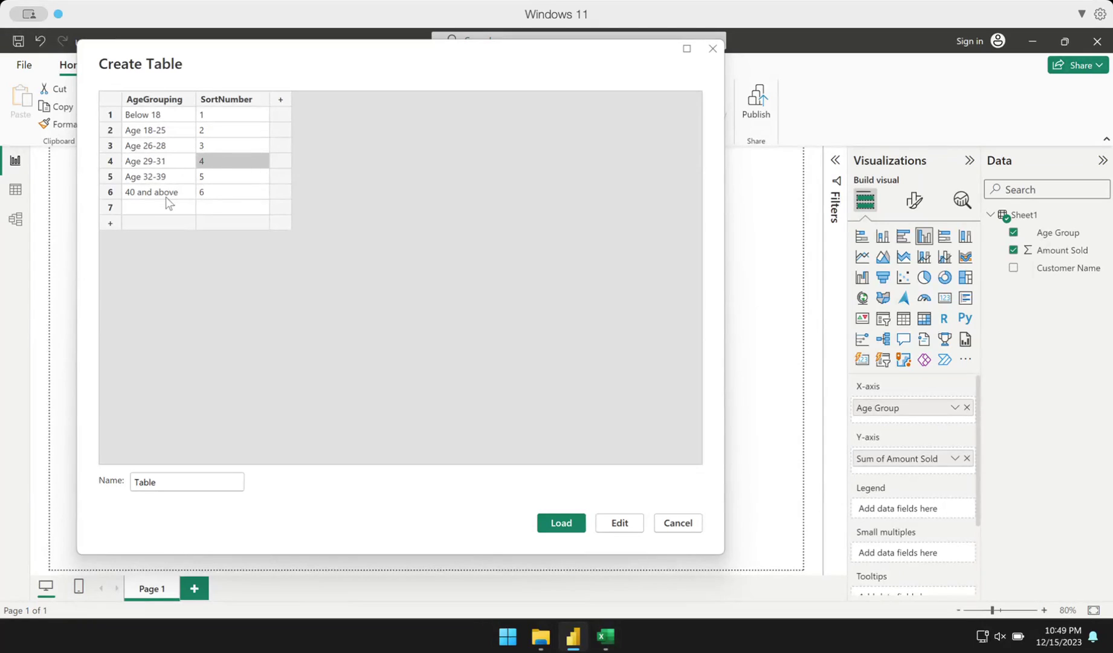
pyautogui.click(242, 128)
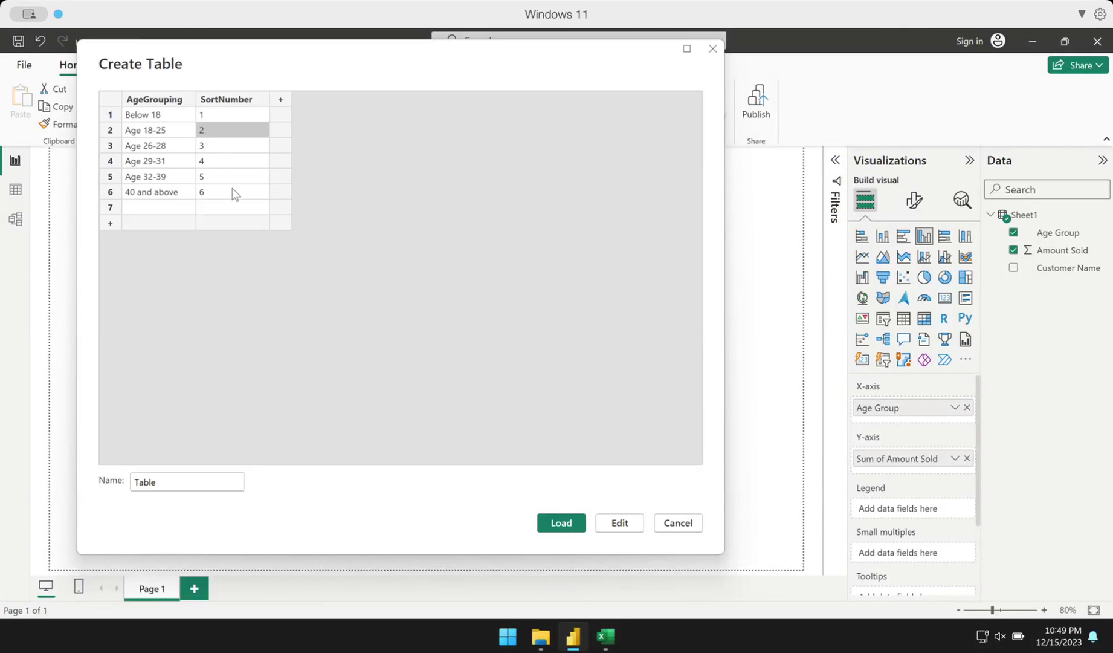
# Name the new table AgeGroupTable and load it into the Power BI model
pyautogui.moveTo(161, 486); pyautogui.dragTo(110, 479)
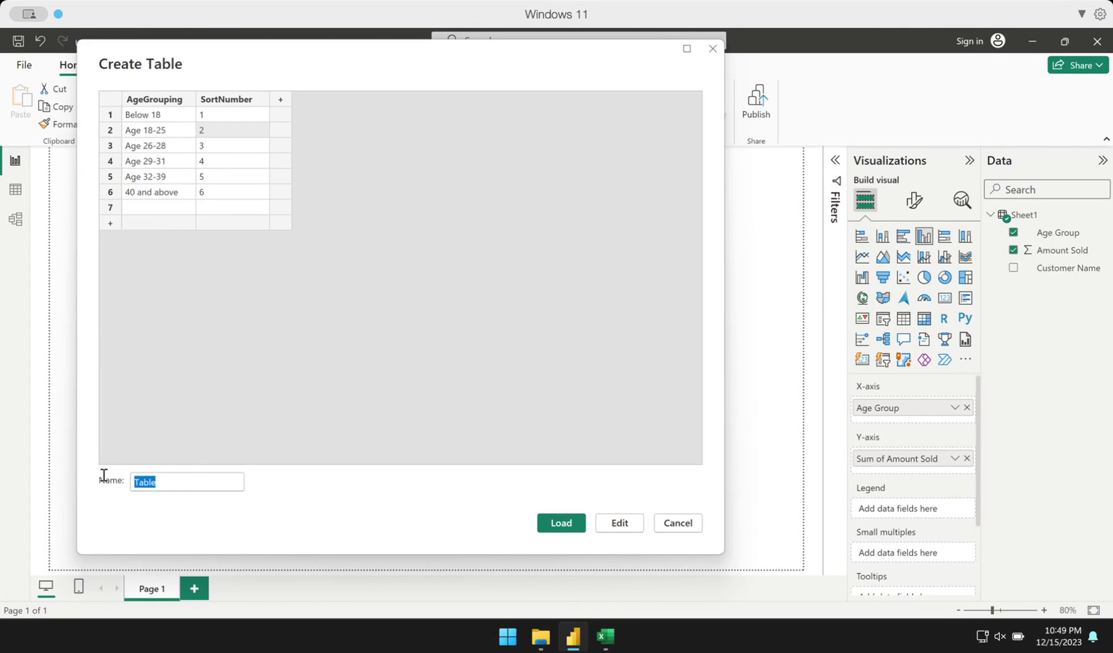
pyautogui.write('AgeGroup')
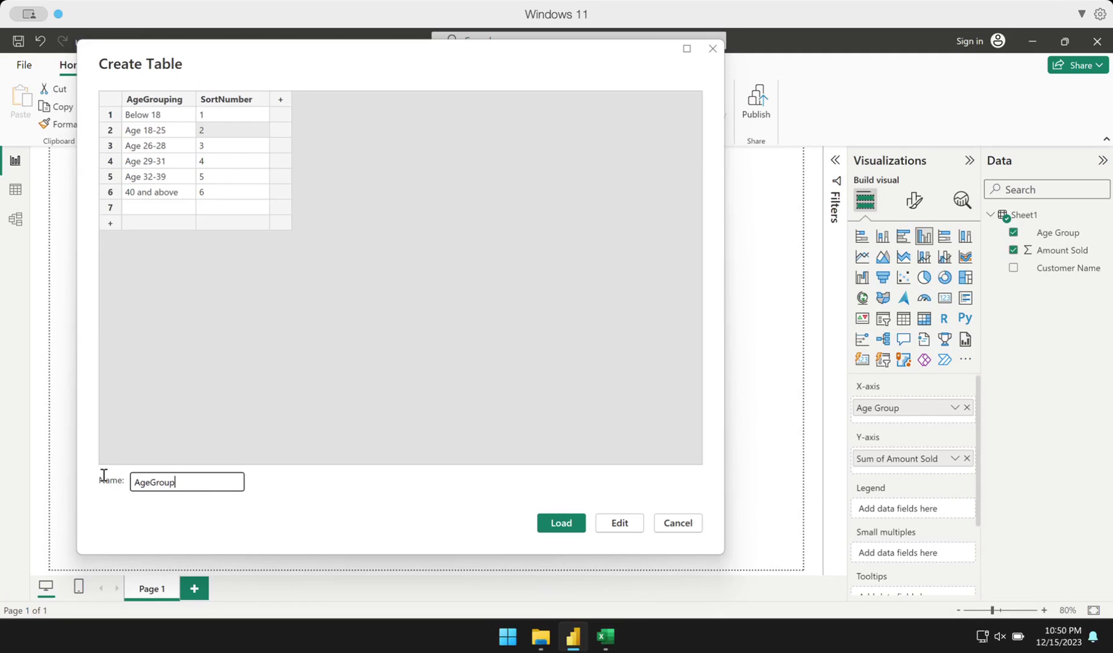
pyautogui.write('Table')
pyautogui.click(561, 523)
pyautogui.hotkey('alt', 'Tab')
pyautogui.click(108, 278)
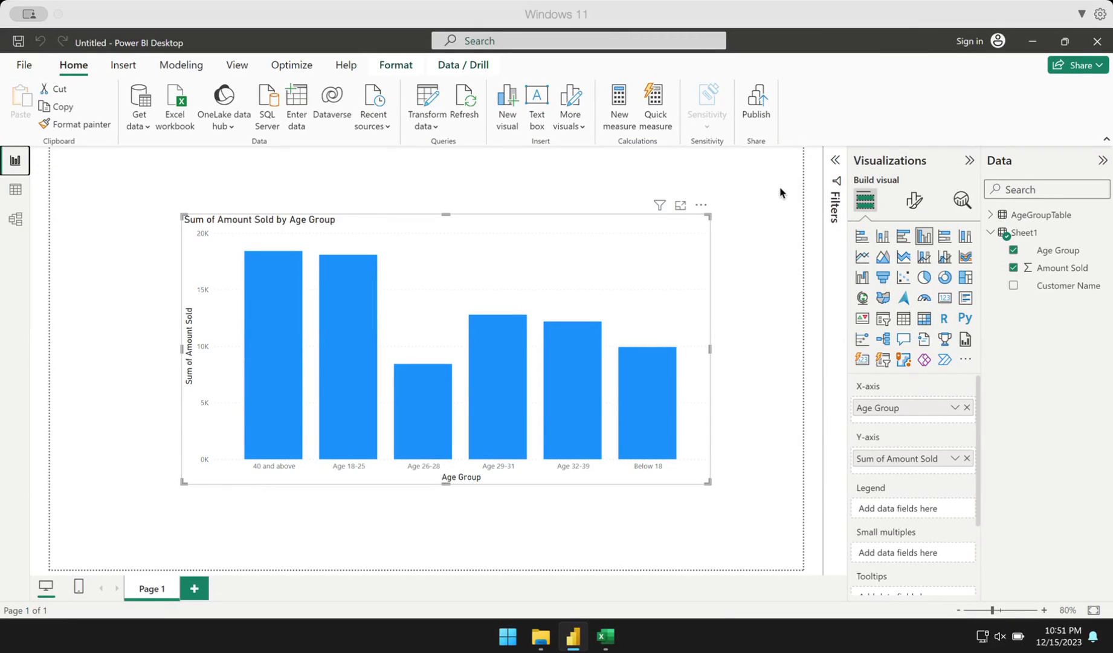
# Expand AgeGroupTable in the Data pane and view its six rows with SortNumber 1–6 in Table view
pyautogui.click(989, 216)
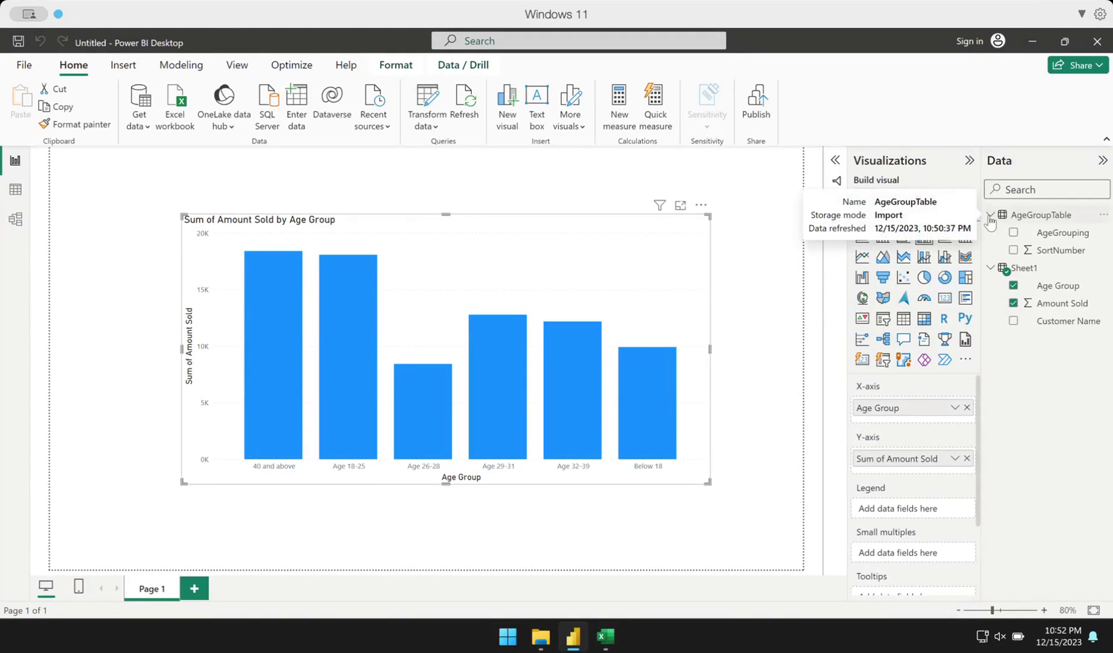
pyautogui.click(16, 194)
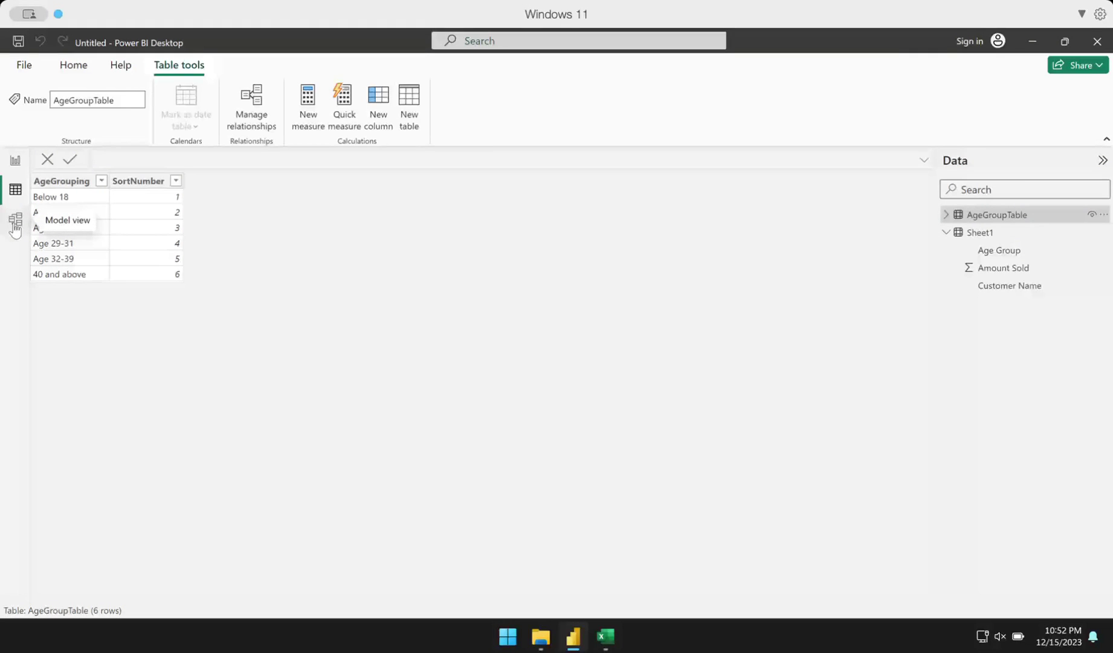
# In Model view, link AgeGroupTable's AgeGrouping to Sheet1's Age Group as one-to-many
pyautogui.click(15, 229)
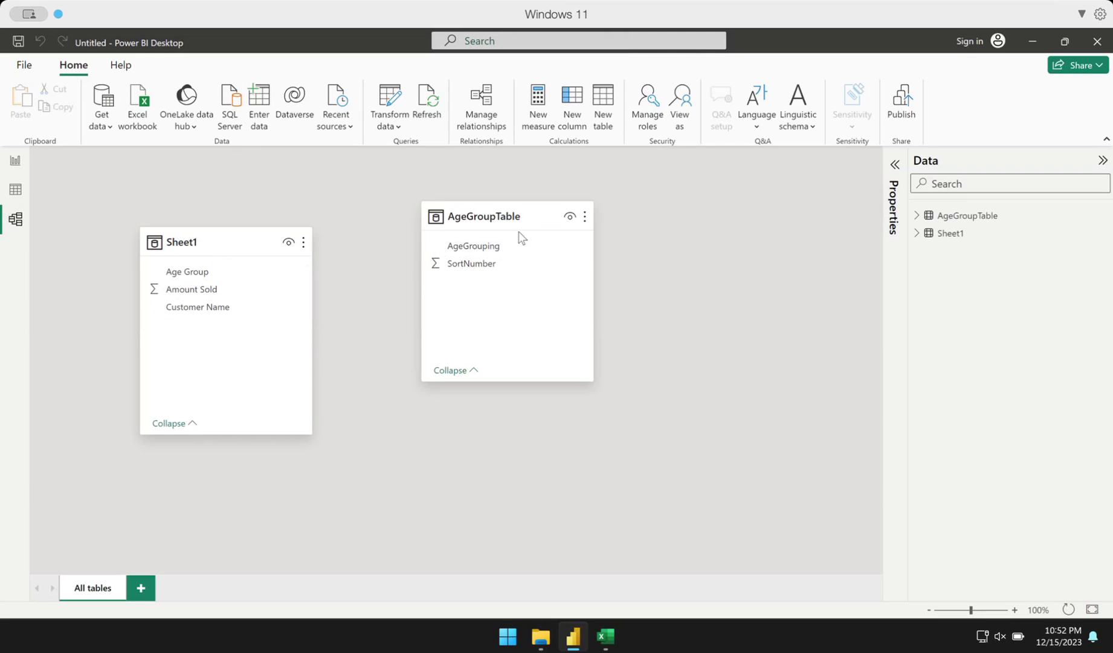
pyautogui.moveTo(273, 244); pyautogui.dragTo(278, 270)
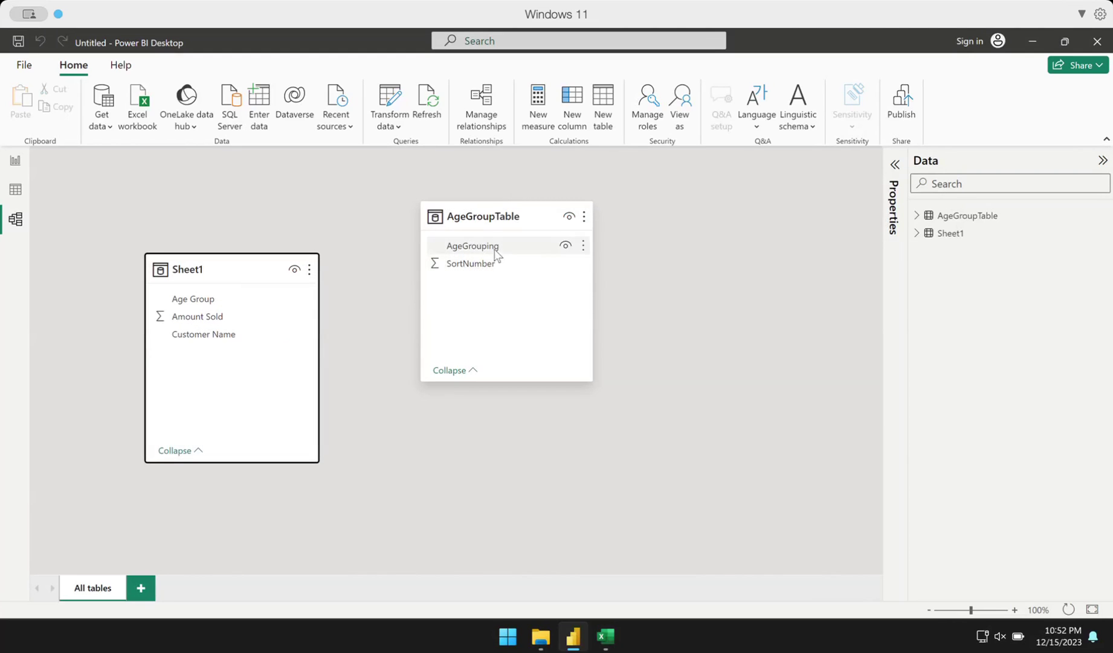
pyautogui.moveTo(497, 211); pyautogui.dragTo(231, 303)
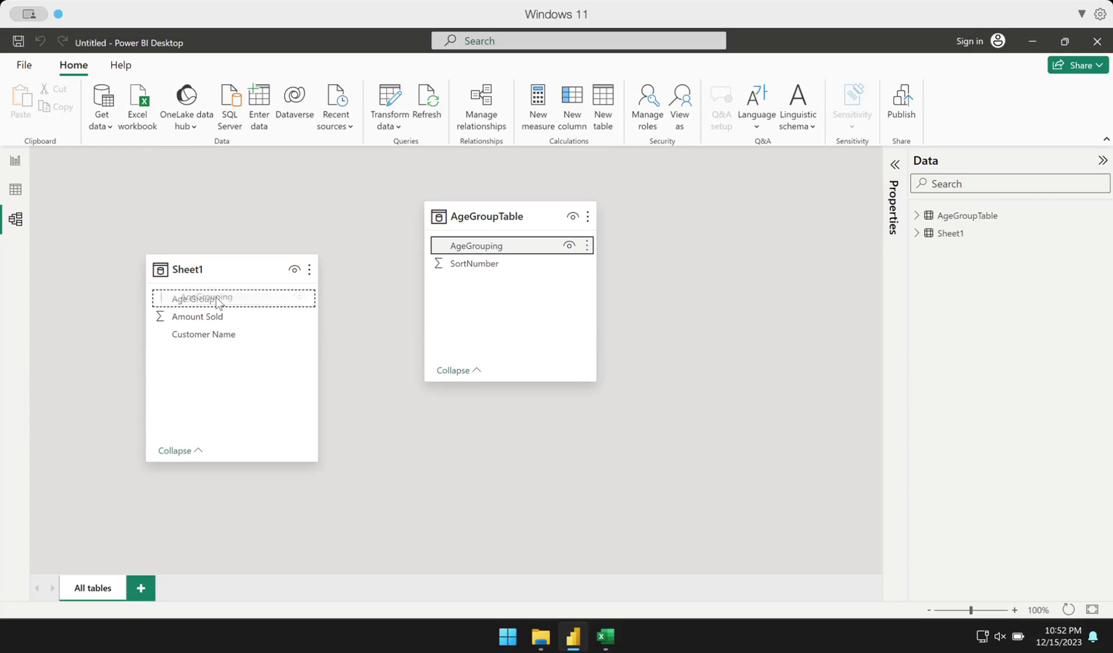
pyautogui.moveTo(216, 296); pyautogui.dragTo(187, 301)
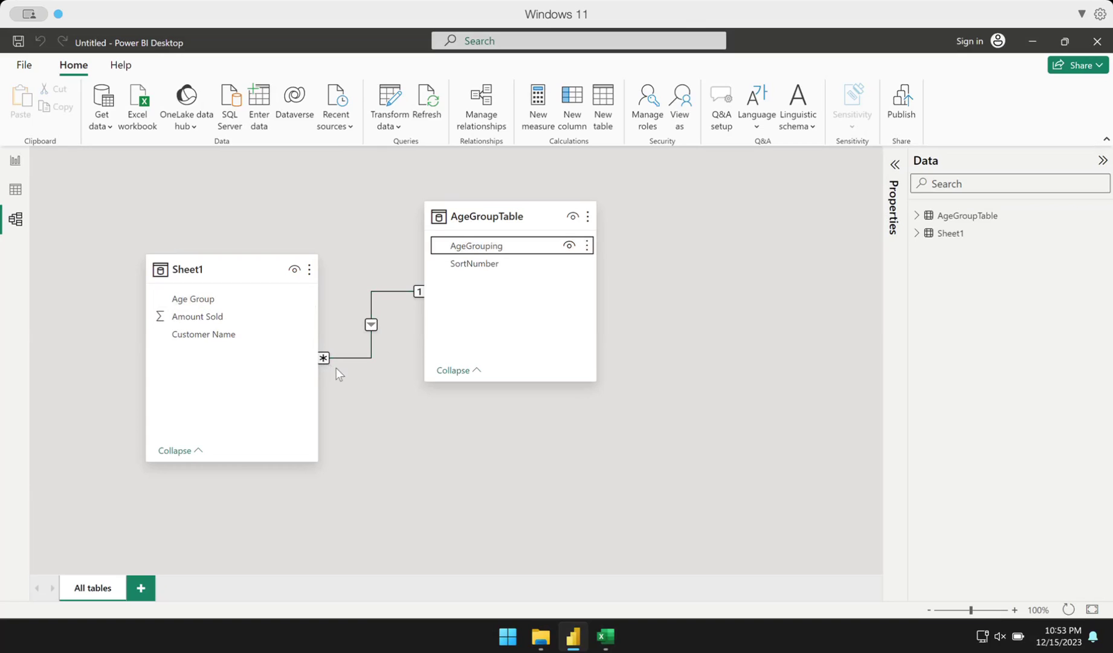
# Back in the report, replace Age Group with AgeGrouping on the chart's X-axis
pyautogui.click(17, 164)
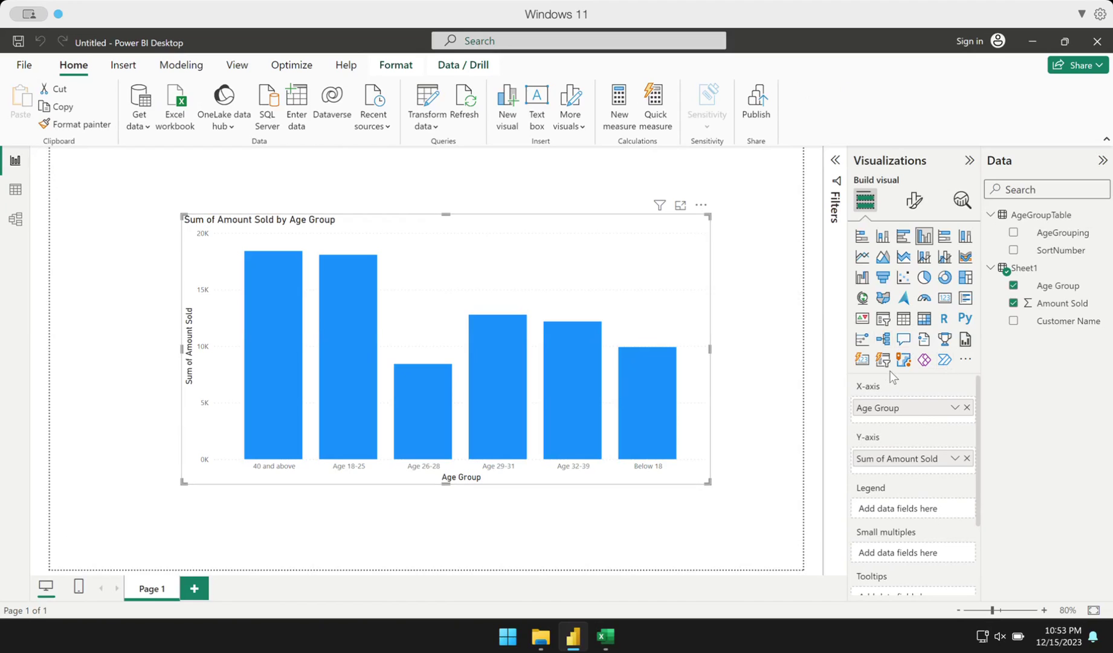
pyautogui.click(967, 408)
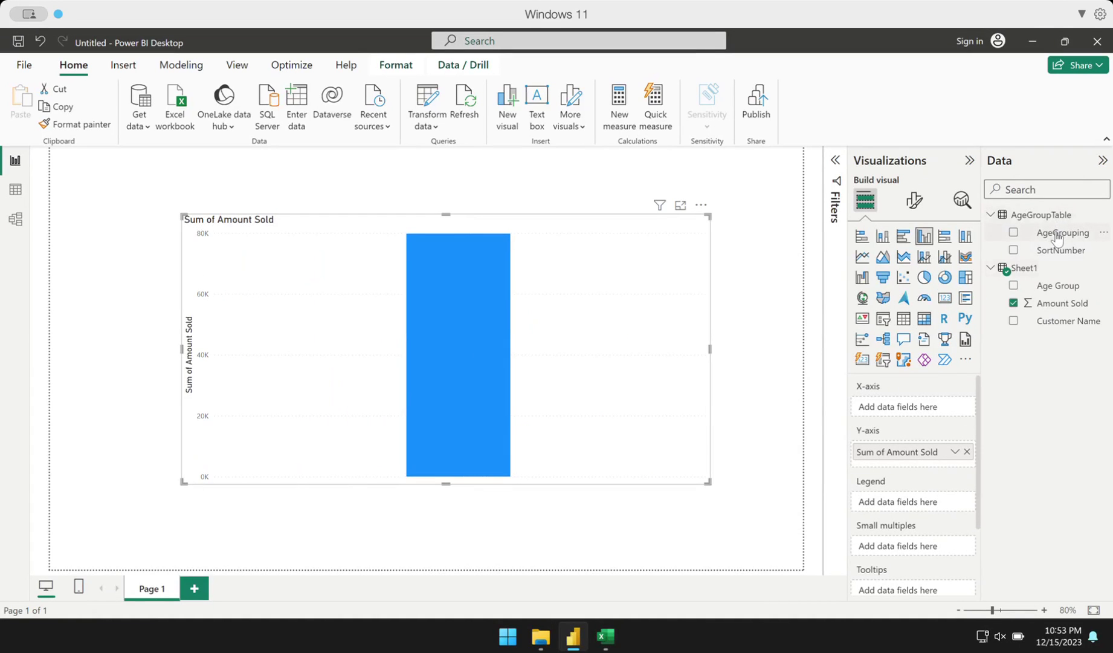
pyautogui.moveTo(1056, 239); pyautogui.dragTo(903, 408)
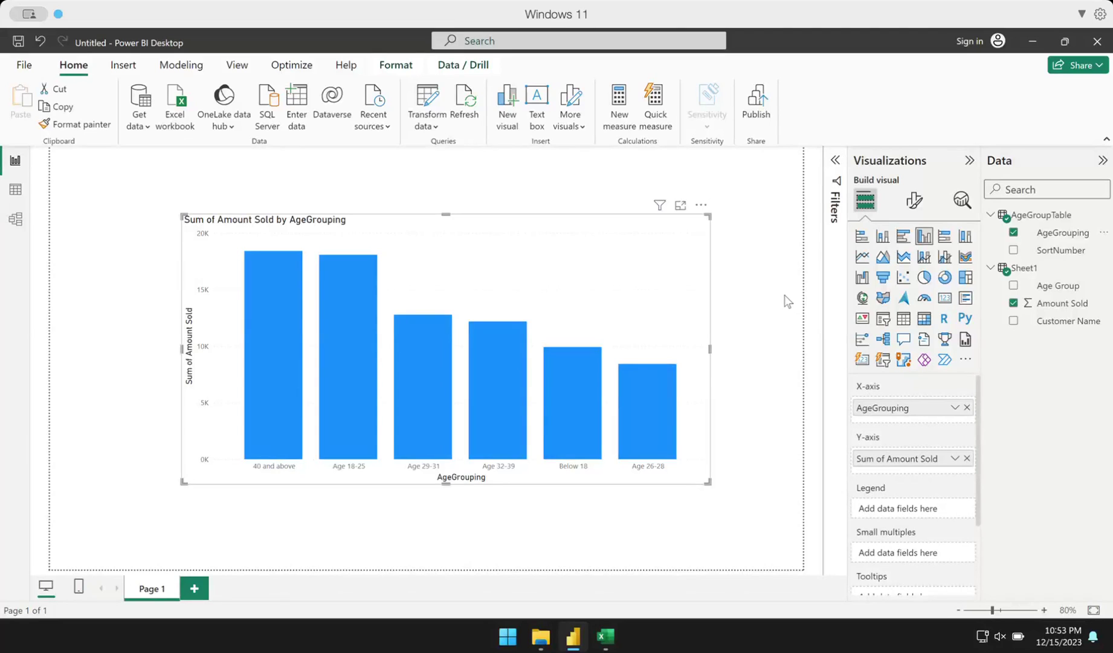
# Sort the chart's axis by AgeGrouping from the visual's More options menu
pyautogui.click(701, 205)
pyautogui.moveTo(745, 295)
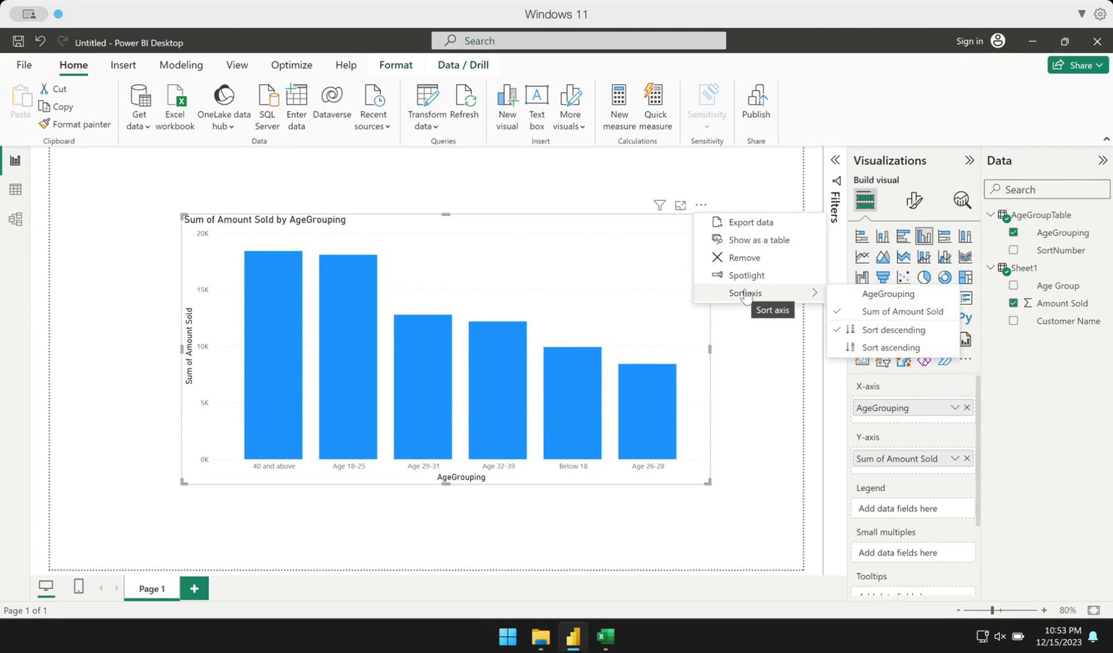
pyautogui.click(871, 296)
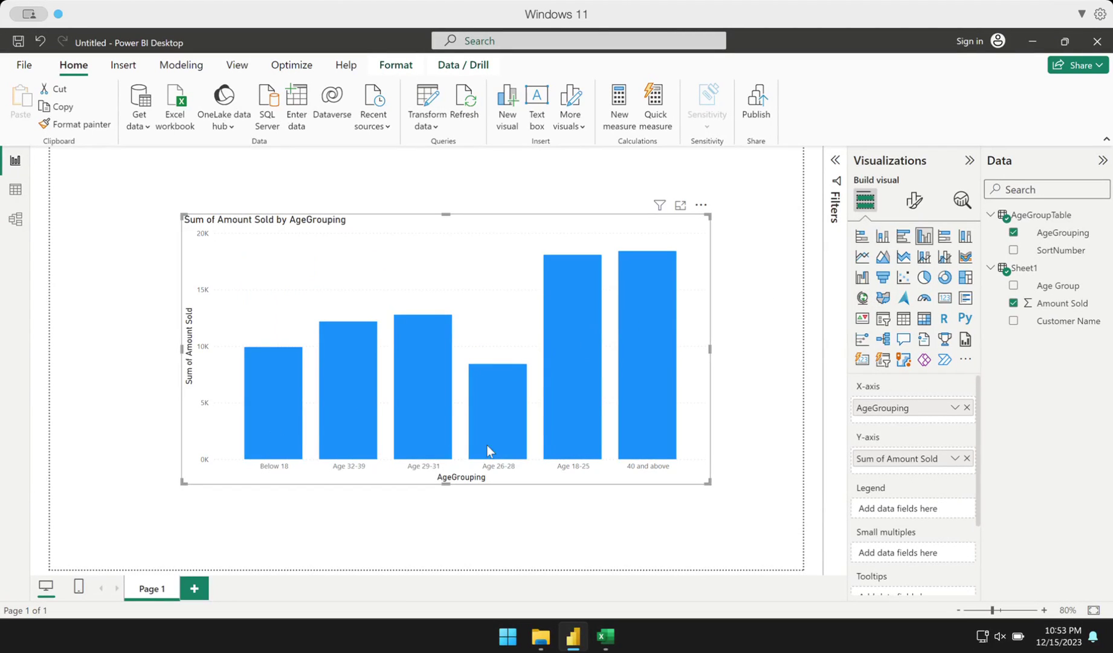
pyautogui.moveTo(588, 447)
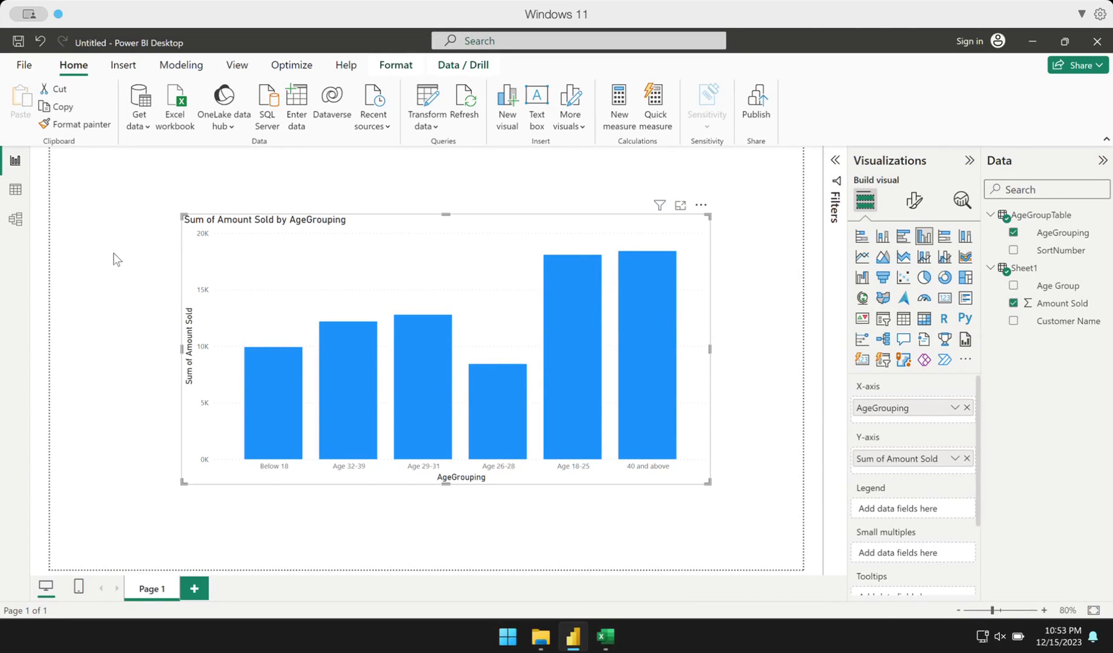
# In Table view, set the AgeGrouping column to sort by the SortNumber column
pyautogui.click(17, 191)
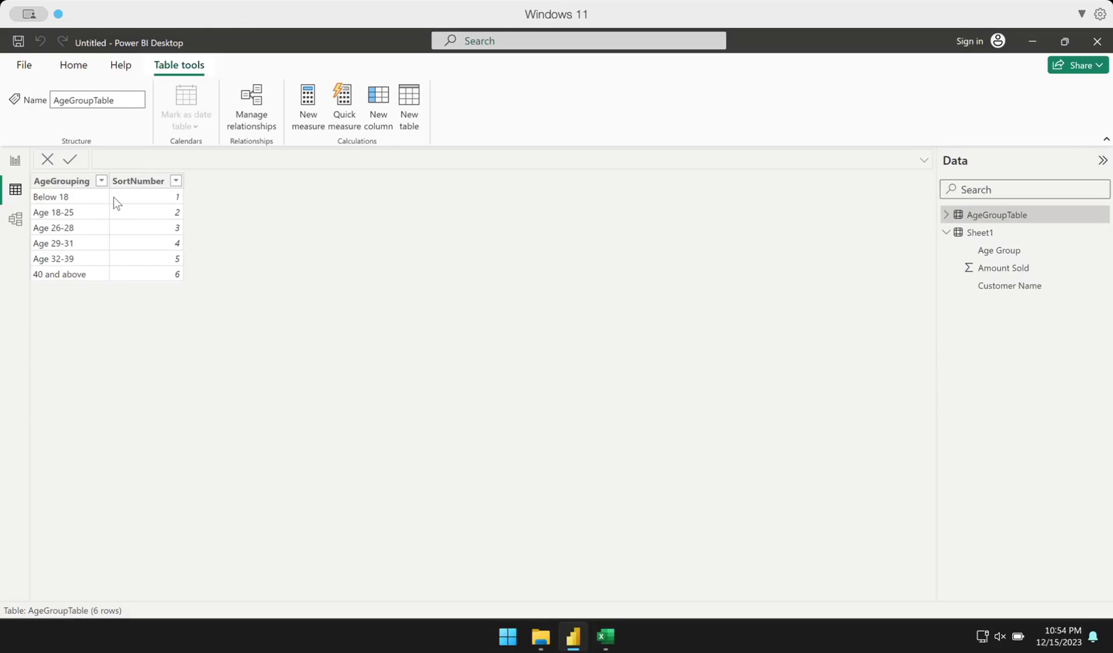
pyautogui.click(62, 181)
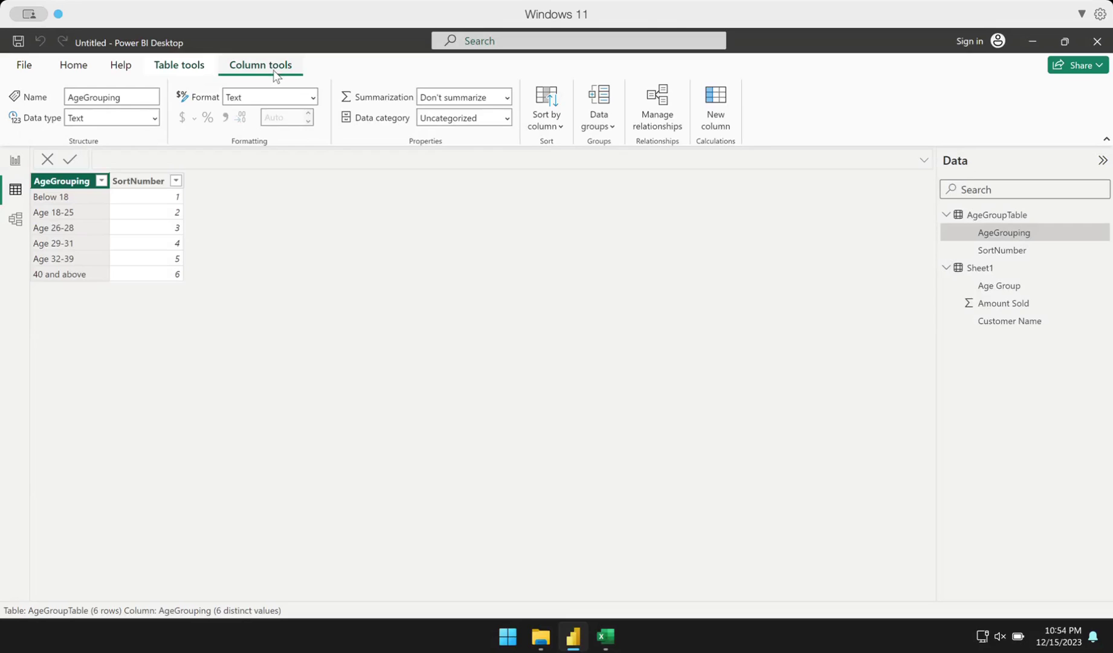
pyautogui.click(557, 128)
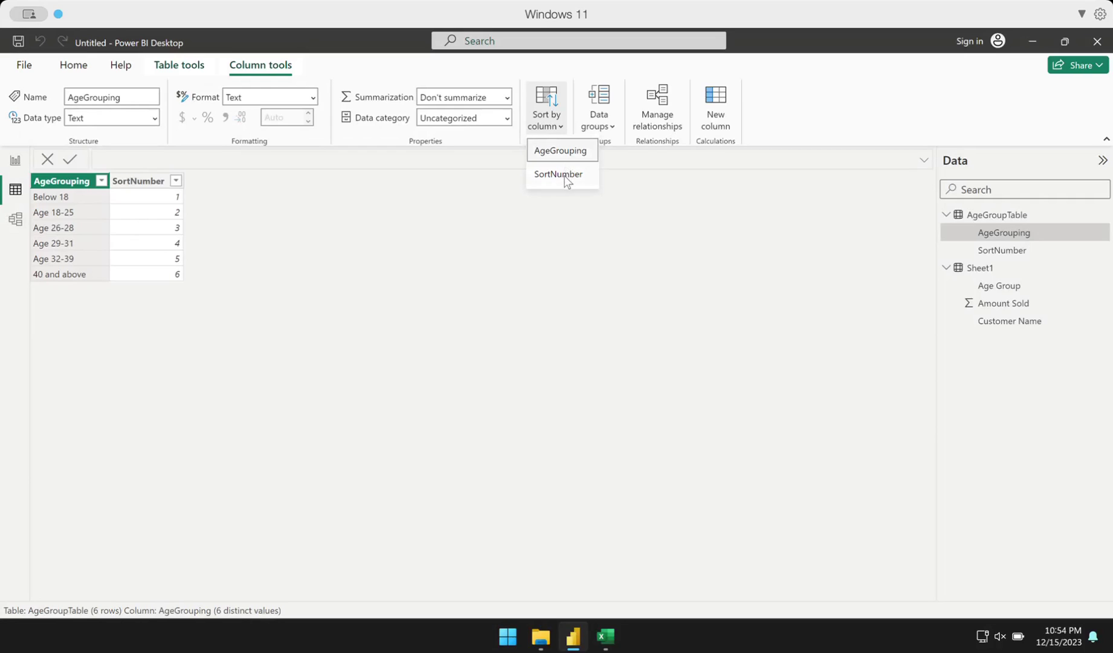
pyautogui.click(562, 175)
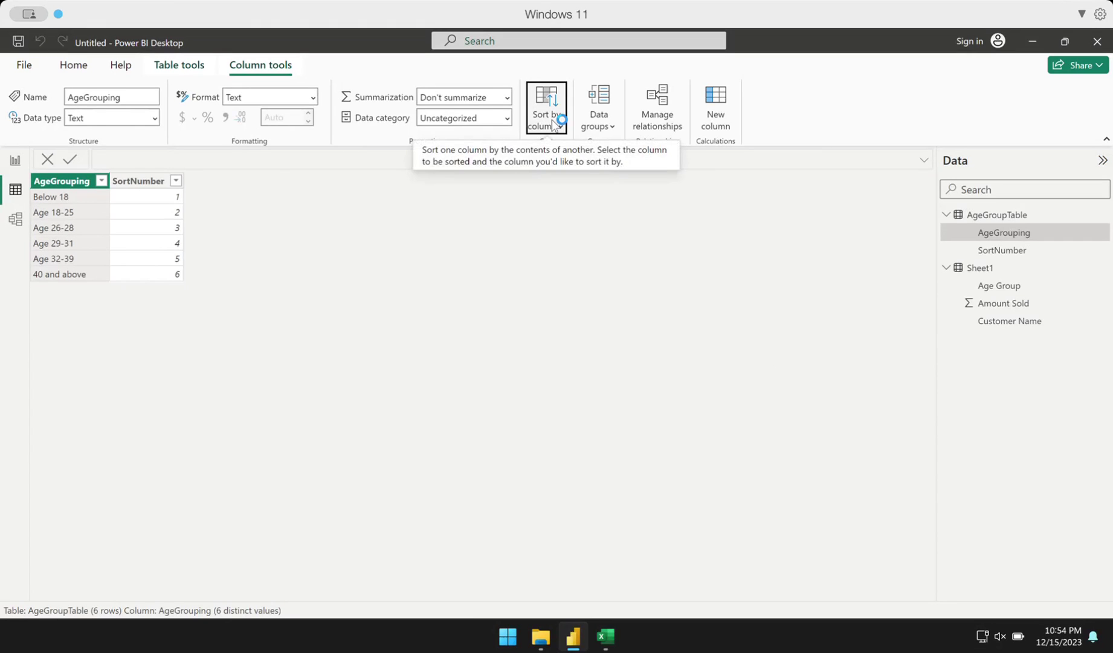
pyautogui.click(551, 120)
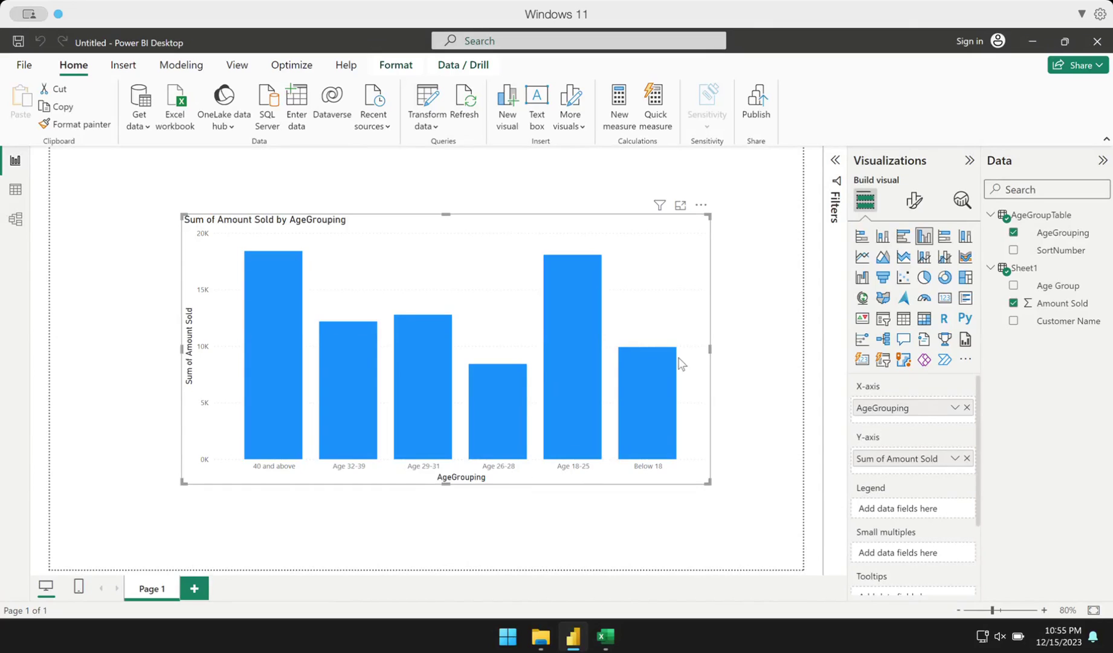
# Sort the column chart's AgeGrouping axis in ascending order
pyautogui.click(701, 207)
pyautogui.moveTo(743, 296)
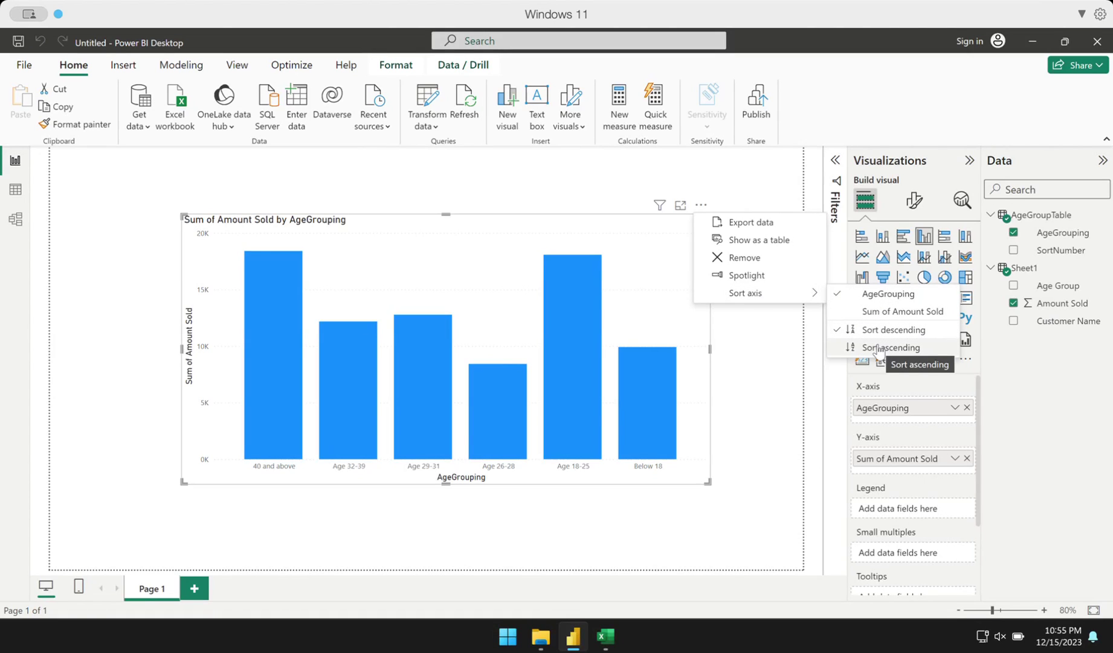
pyautogui.click(888, 348)
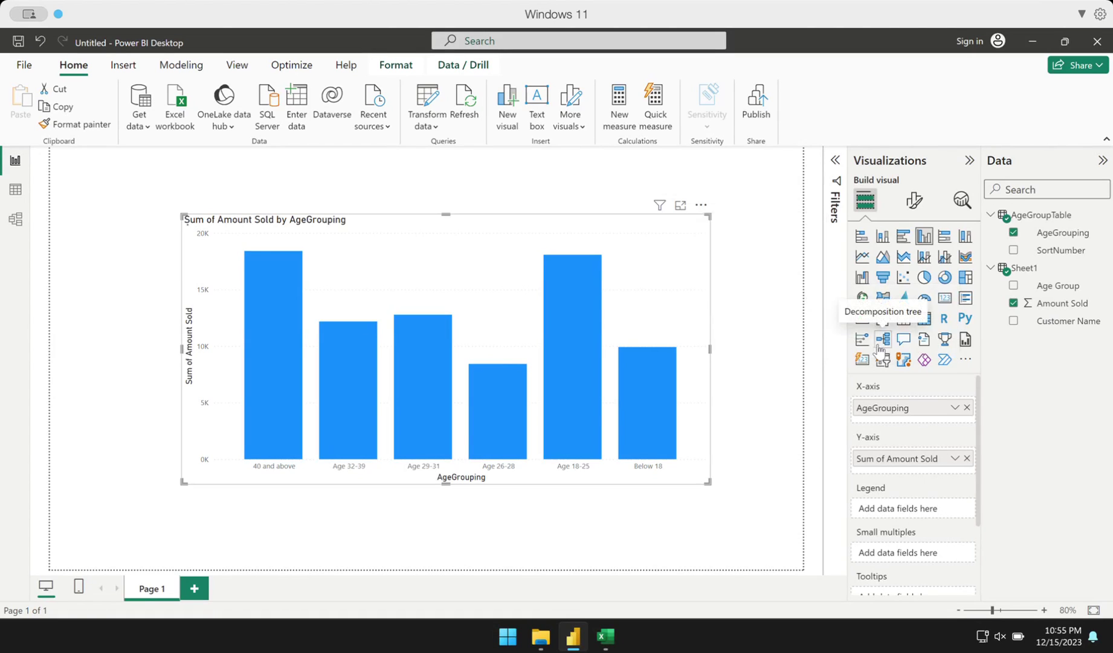